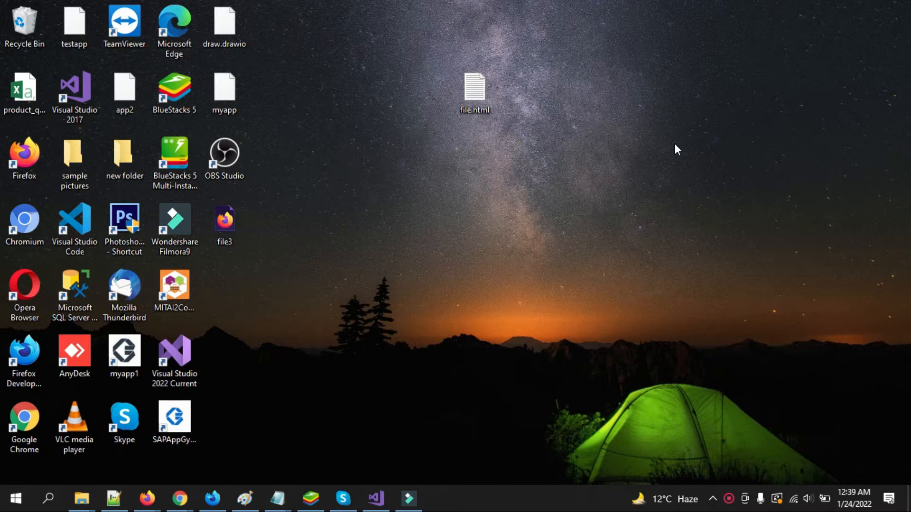
Switch to Chrome and open the "Big List of Free and Open Public APIs (No Auth Needed)" search result in a new tab.
{"action": "key", "text": "alt+Tab"}
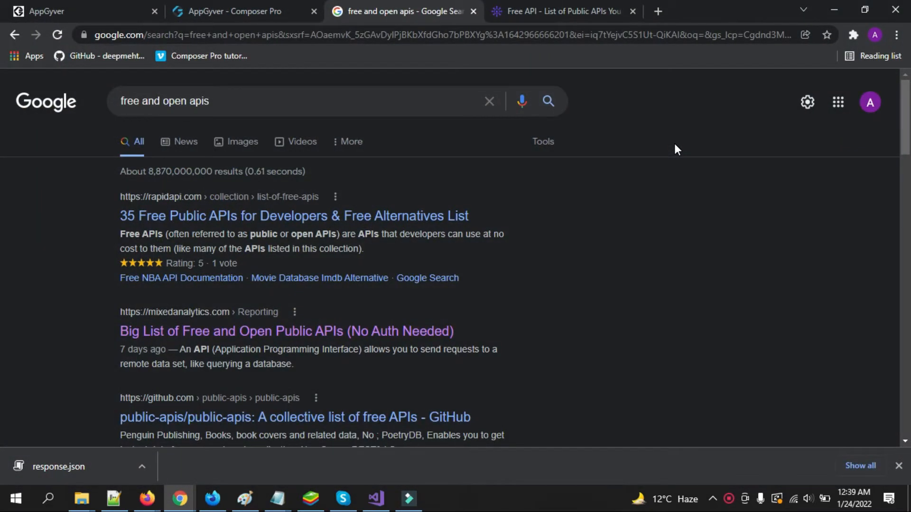
{"action": "left_click", "coordinate": [214, 99]}
{"action": "left_click", "coordinate": [673, 280]}
{"action": "right_click", "coordinate": [230, 338]}
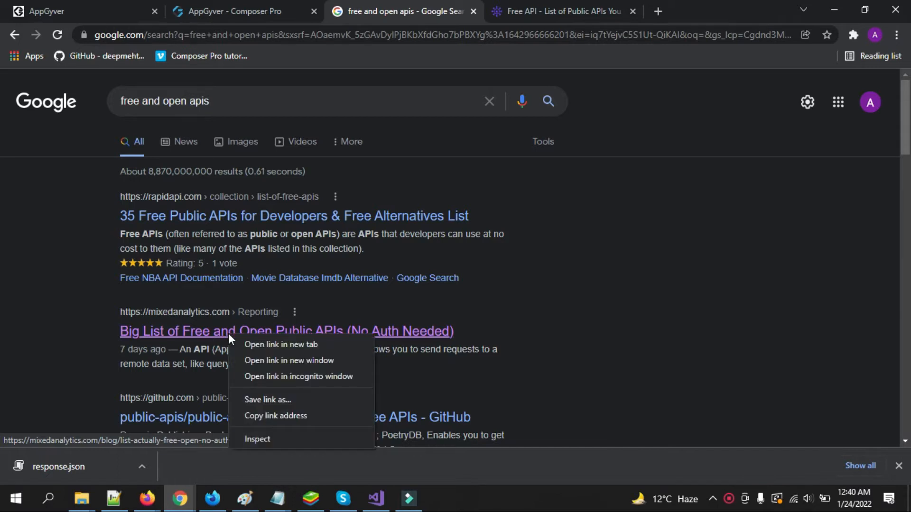
{"action": "left_click", "coordinate": [247, 341]}
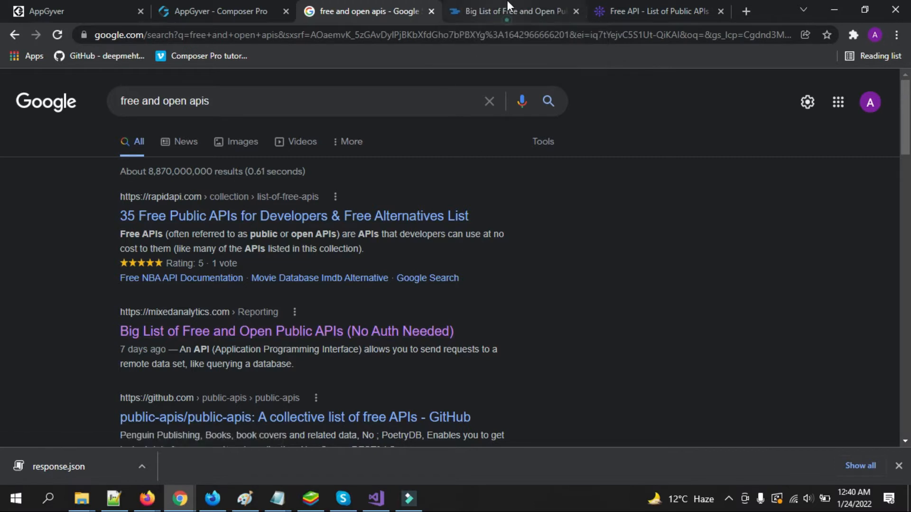
{"action": "left_click", "coordinate": [507, 5]}
Find the Dogs entry in the API list and view its random image endpoint in a new tab.
{"action": "left_click_drag", "start_coordinate": [905, 86], "coordinate": [906, 137]}
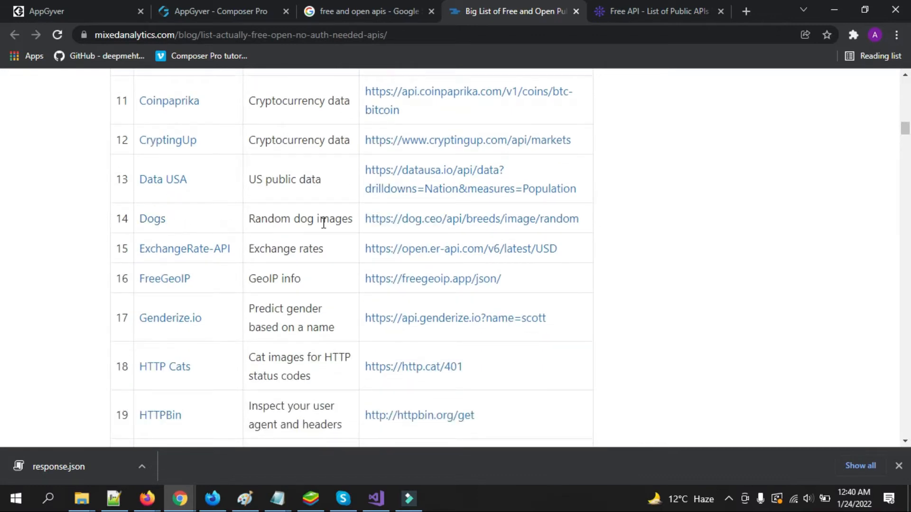
{"action": "right_click", "coordinate": [395, 223]}
{"action": "left_click", "coordinate": [412, 230]}
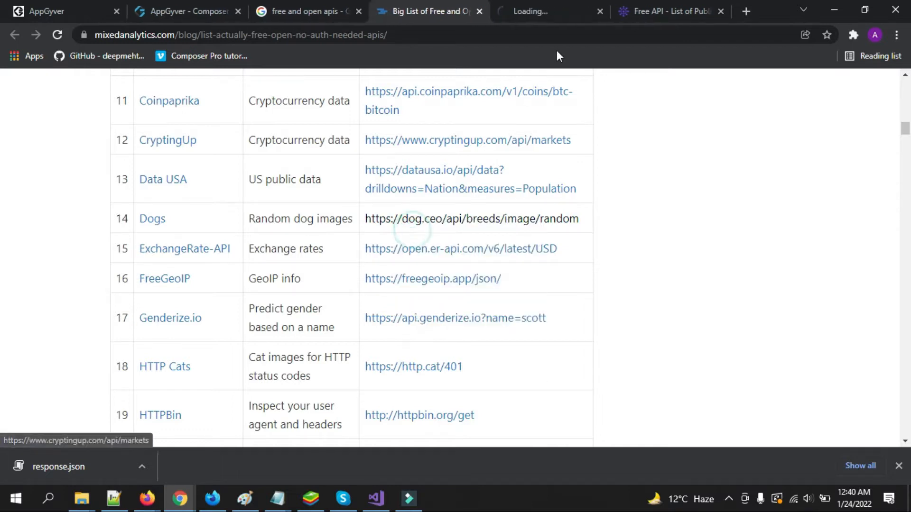
{"action": "left_click", "coordinate": [545, 15]}
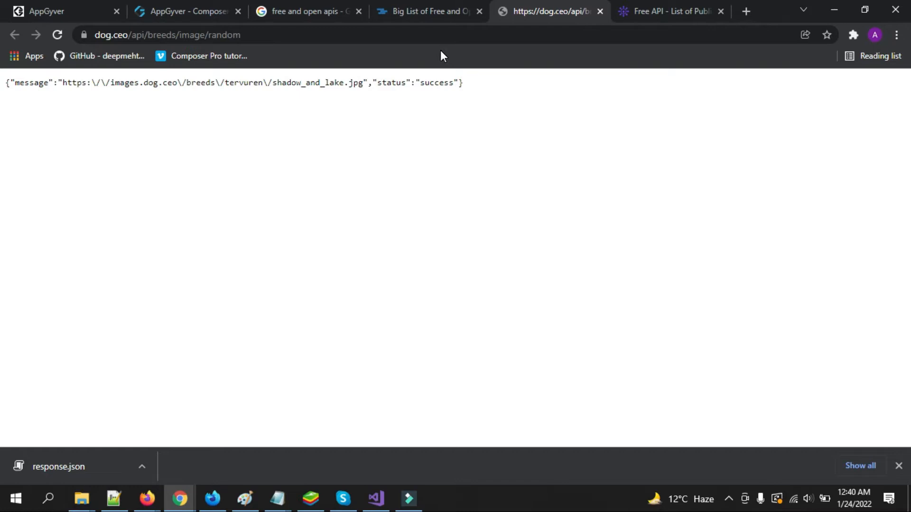
Examine the message and status fields of the dog API's JSON response.
{"action": "double_click", "coordinate": [32, 83]}
{"action": "left_click_drag", "start_coordinate": [63, 83], "coordinate": [364, 79]}
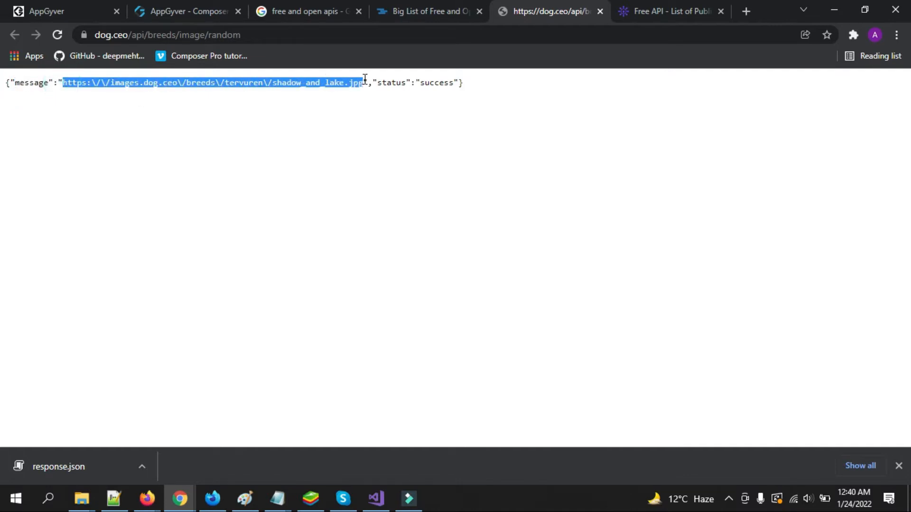
{"action": "double_click", "coordinate": [385, 83]}
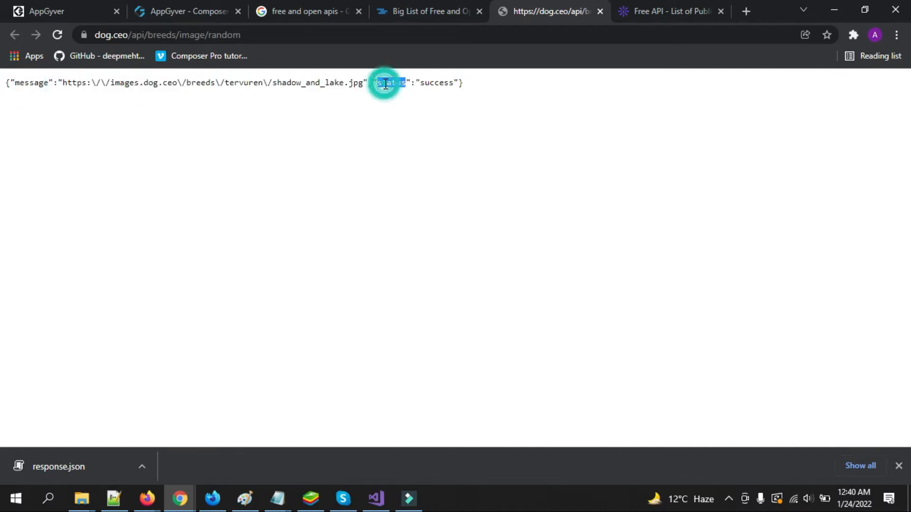
{"action": "double_click", "coordinate": [435, 83]}
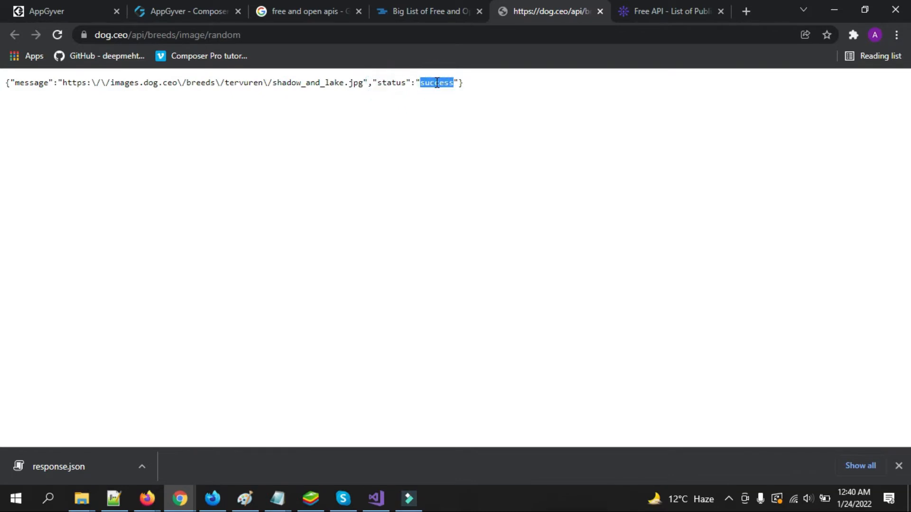
{"action": "double_click", "coordinate": [27, 82]}
{"action": "left_click_drag", "start_coordinate": [59, 83], "coordinate": [365, 86]}
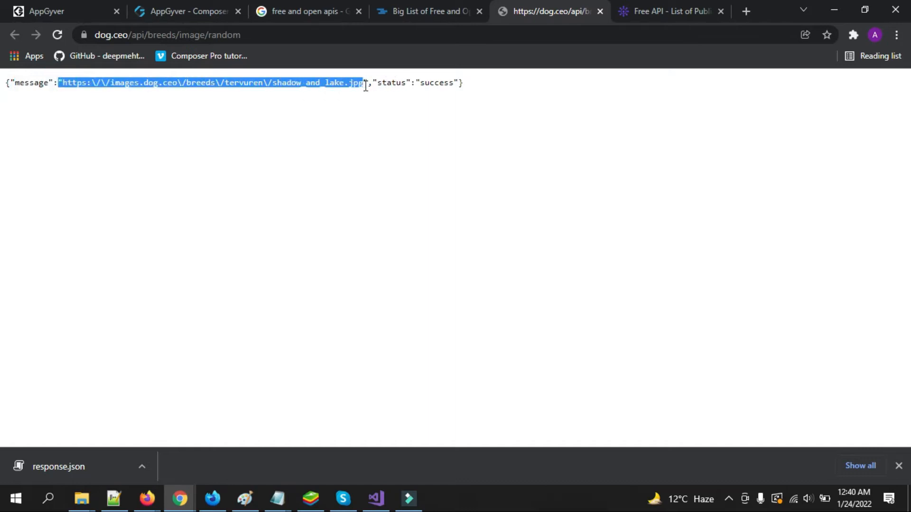
Create a new AppGyver project named DogImageApp.
{"action": "left_click", "coordinate": [172, 4]}
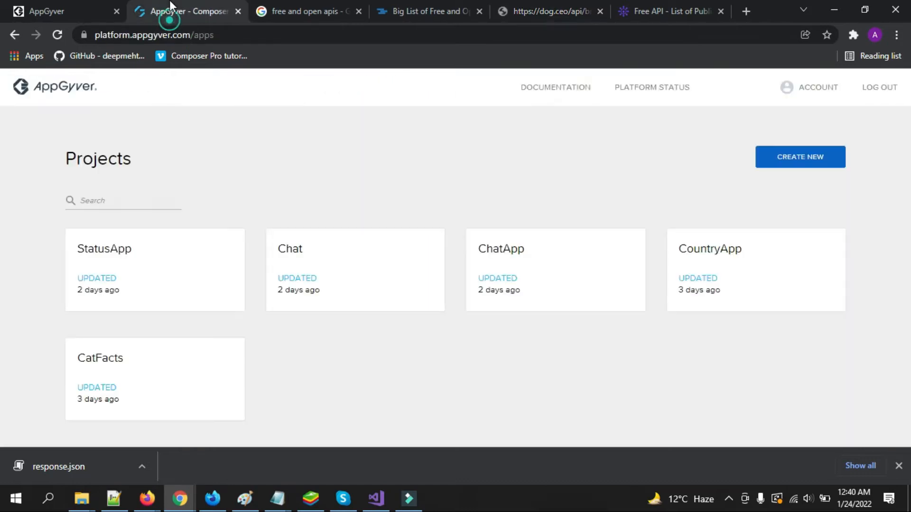
{"action": "left_click", "coordinate": [785, 152]}
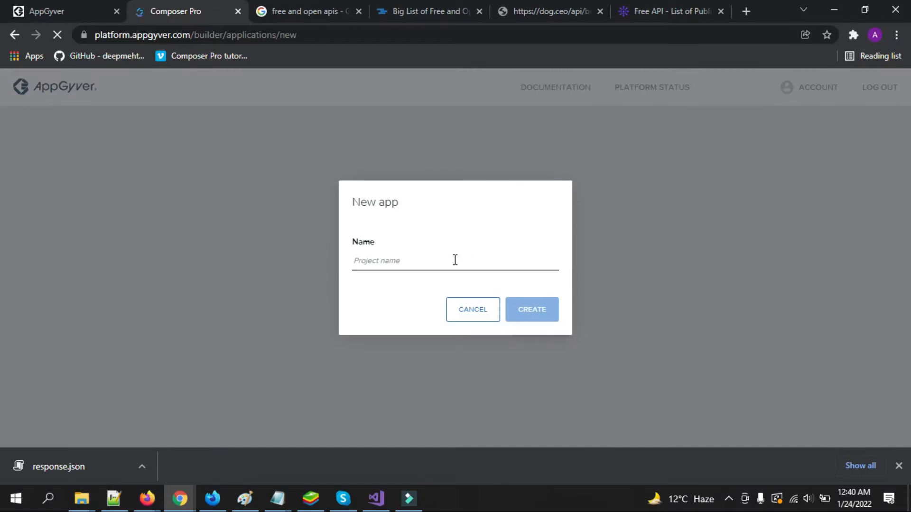
{"action": "left_click", "coordinate": [455, 259]}
{"action": "type", "text": "Dog"}
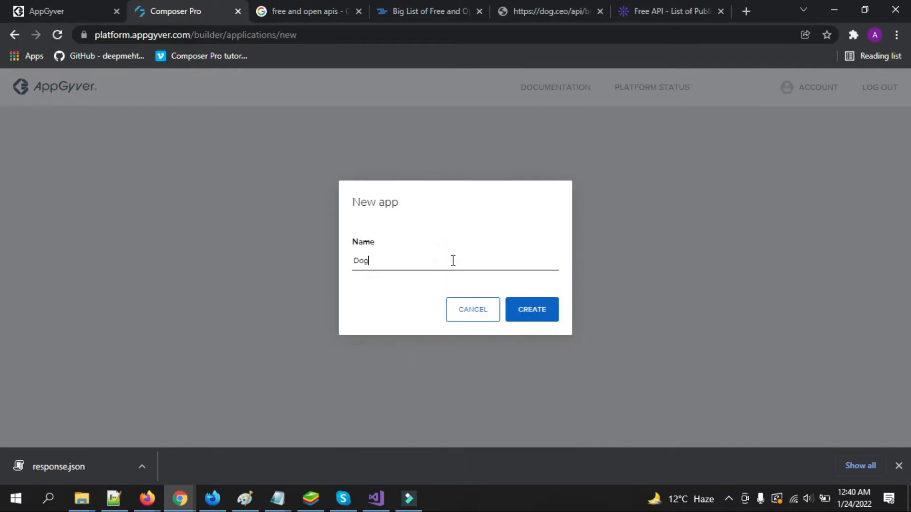
{"action": "type", "text": "ImageApp"}
{"action": "left_click", "coordinate": [537, 313]}
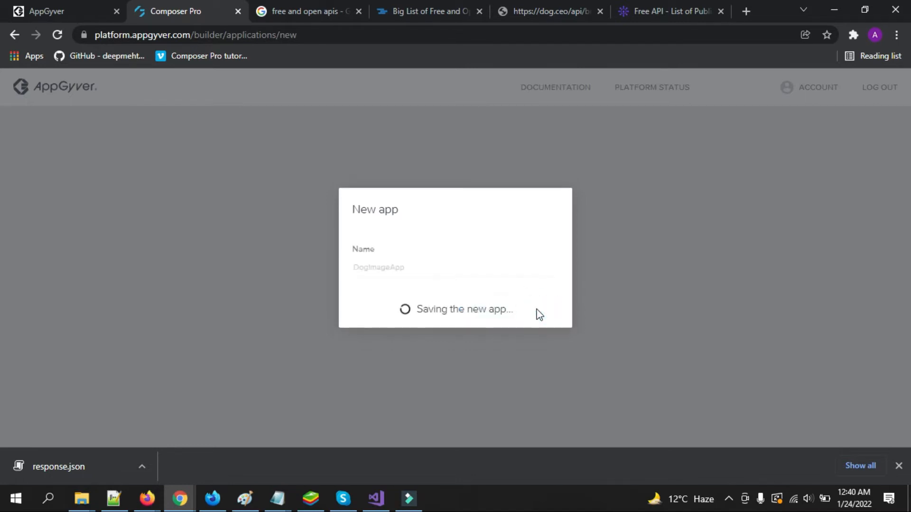
Reload the dog API endpoint to check the image URL returned by another request.
{"action": "left_click", "coordinate": [526, 10]}
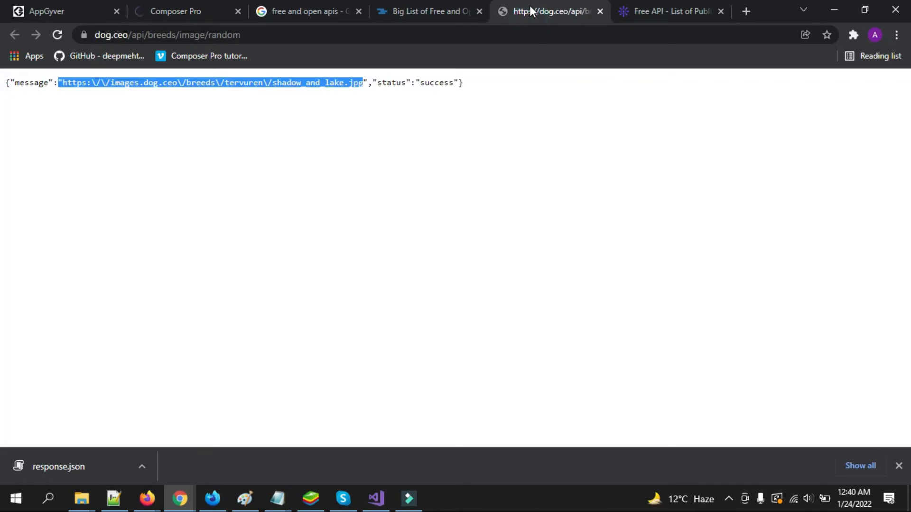
{"action": "left_click", "coordinate": [275, 34]}
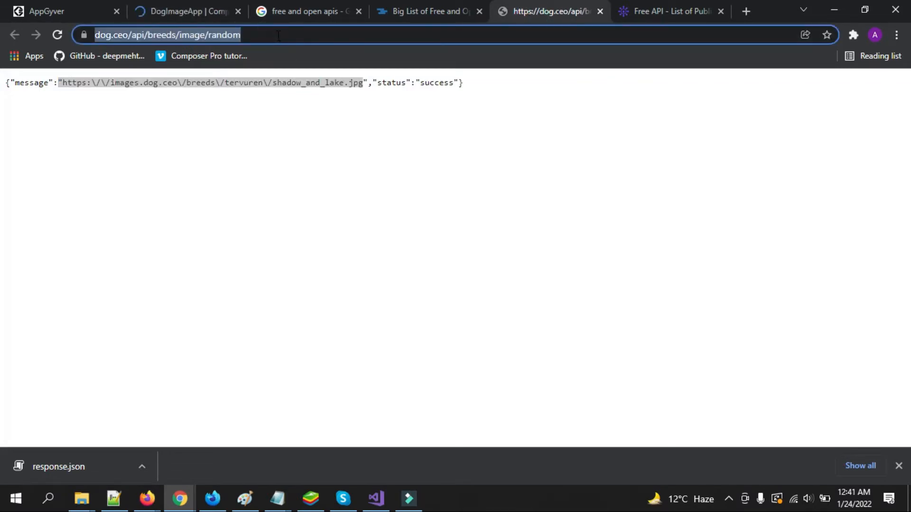
{"action": "key", "text": "Return"}
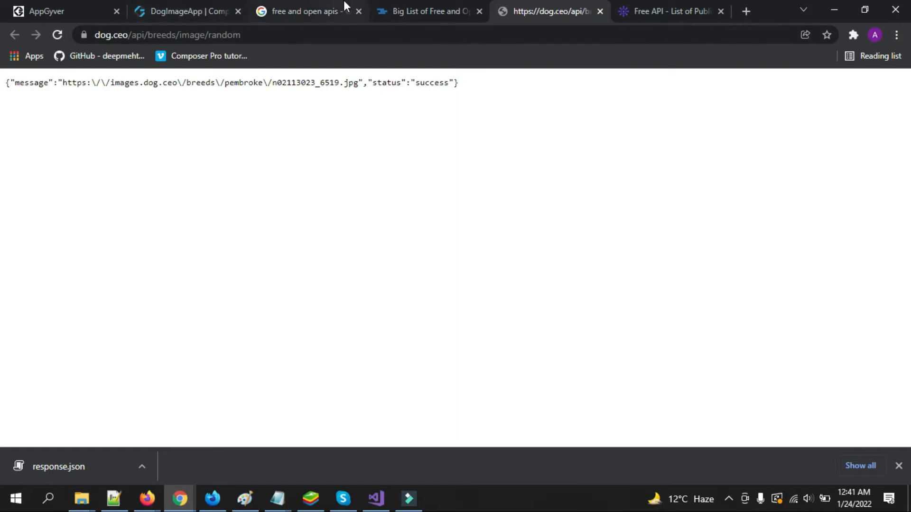
Delete the placeholder paragraph text from DogImageApp's empty page.
{"action": "left_click", "coordinate": [187, 12]}
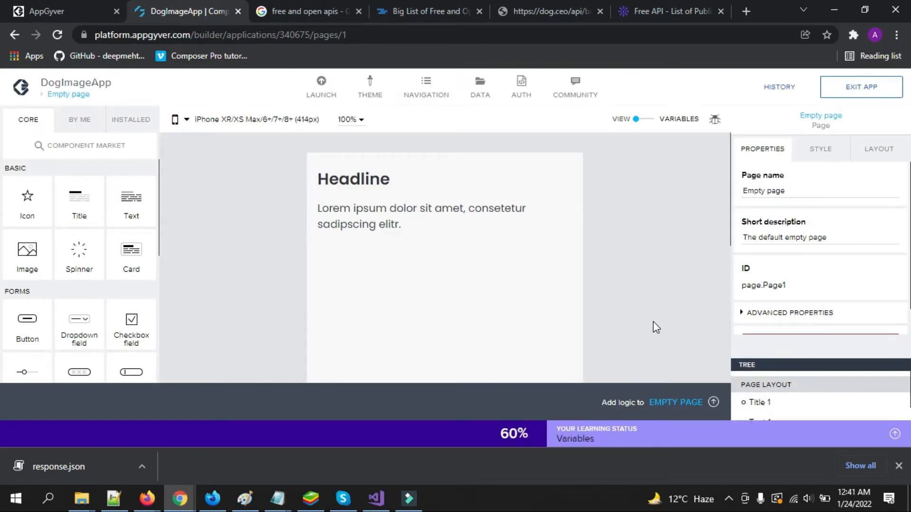
{"action": "left_click", "coordinate": [414, 216]}
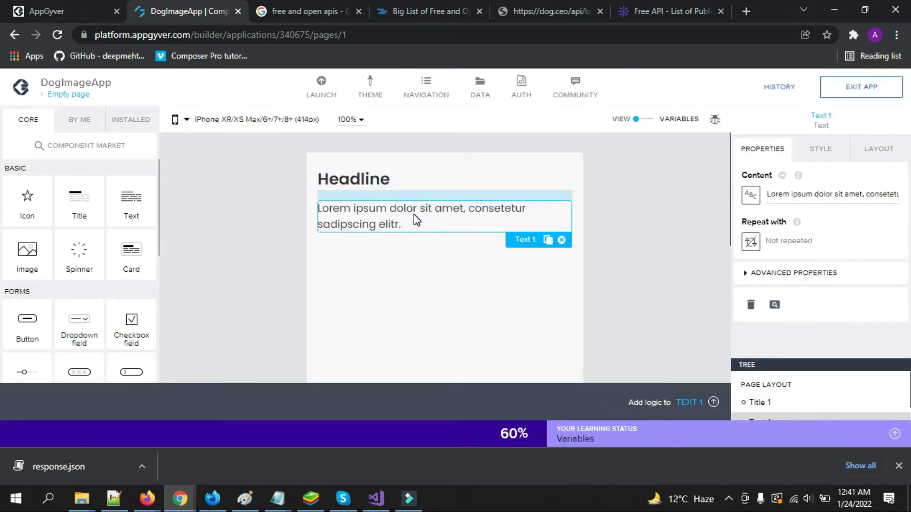
{"action": "left_click", "coordinate": [561, 240]}
Change the page's headline to "Dog Images" and add an Image component below it.
{"action": "left_click", "coordinate": [369, 182]}
{"action": "left_click_drag", "start_coordinate": [800, 193], "coordinate": [731, 195]}
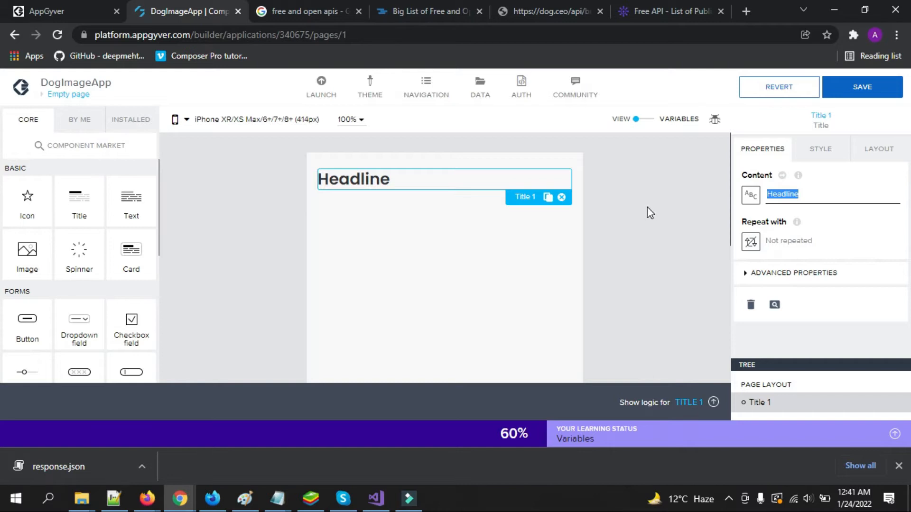
{"action": "type", "text": "D"}
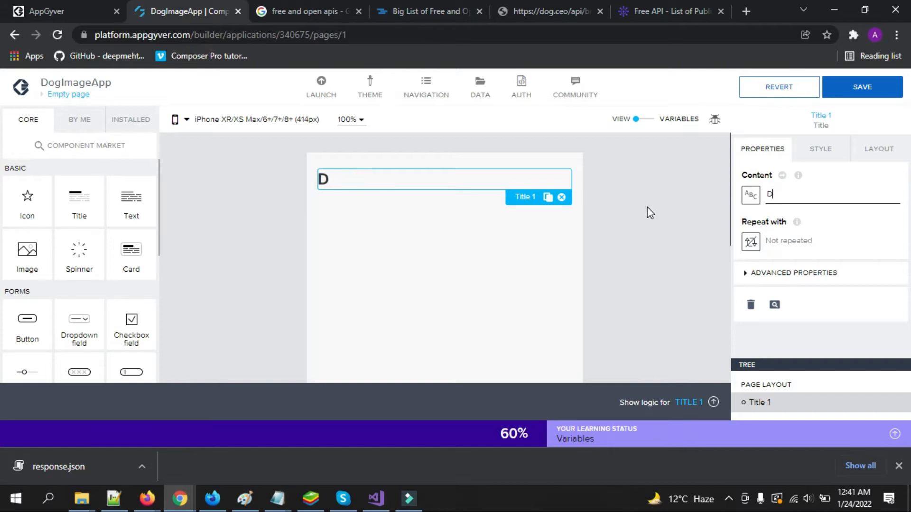
{"action": "type", "text": "og Images"}
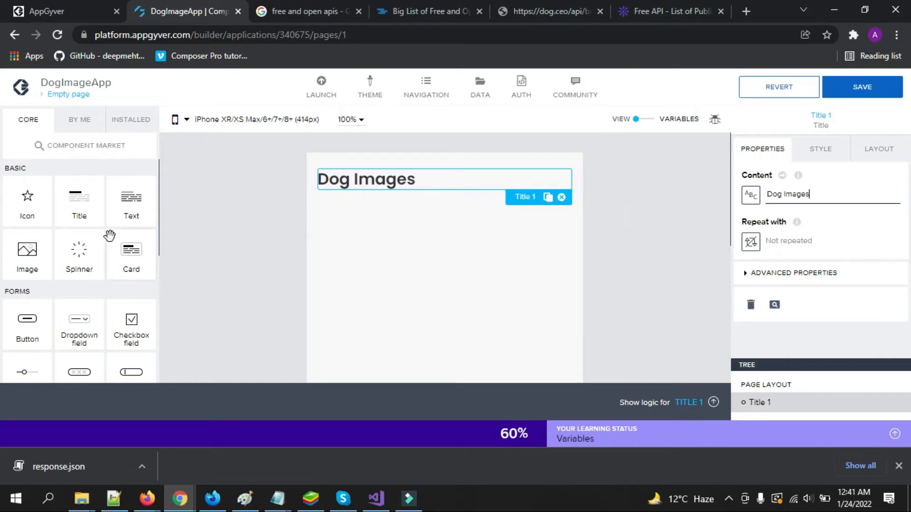
{"action": "left_click_drag", "start_coordinate": [13, 251], "coordinate": [375, 271]}
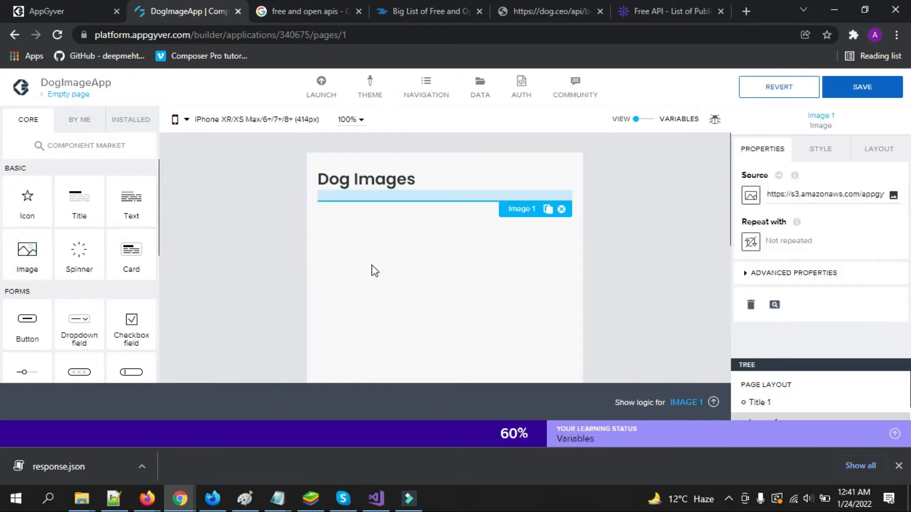
{"action": "left_click", "coordinate": [428, 219]}
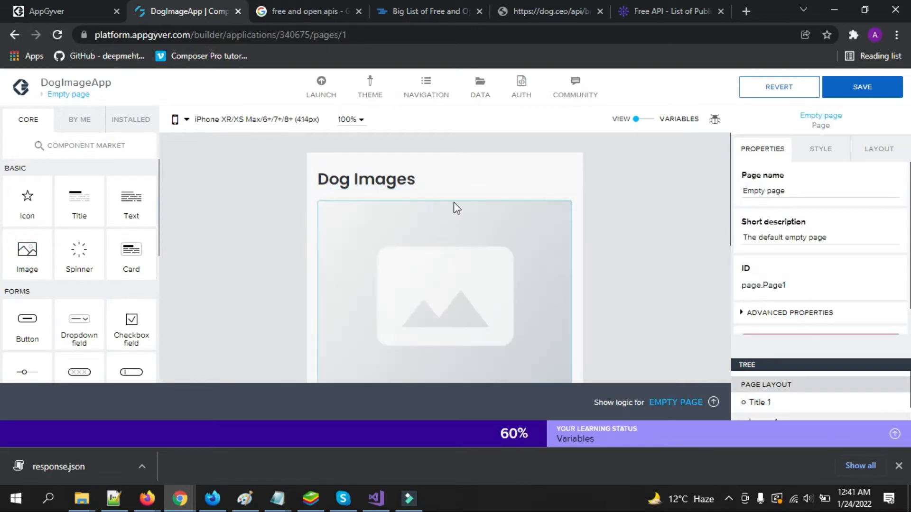
Add a REST API direct integration data resource with the resource ID DogImageResource.
{"action": "left_click", "coordinate": [480, 90]}
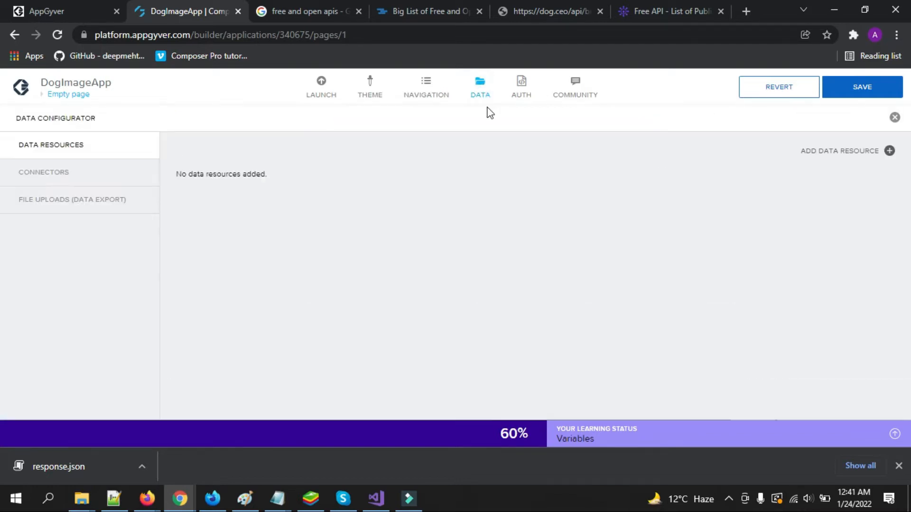
{"action": "left_click", "coordinate": [825, 152]}
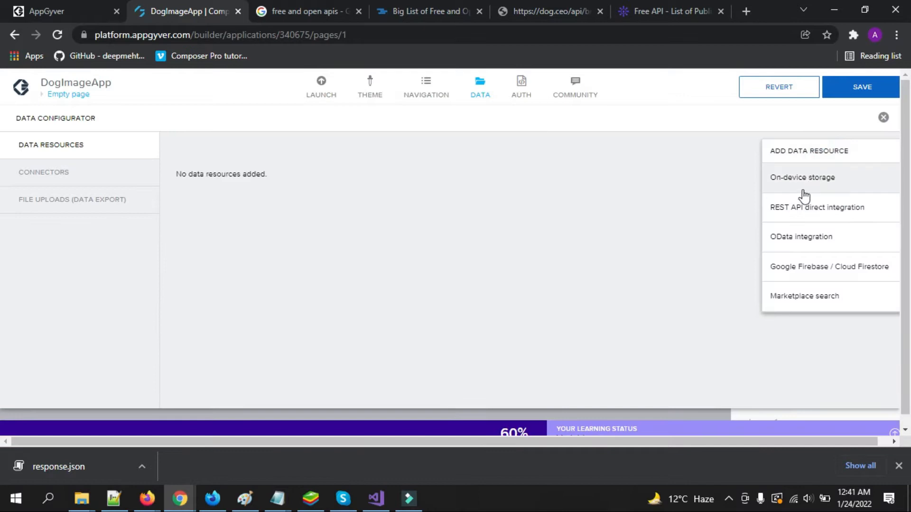
{"action": "left_click", "coordinate": [797, 206]}
{"action": "left_click", "coordinate": [406, 205]}
{"action": "type", "text": "DogImageResource"}
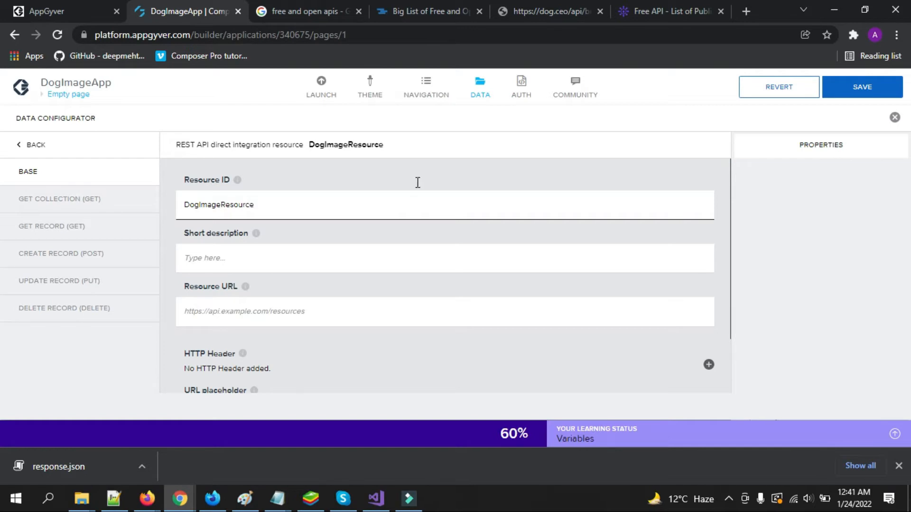
{"action": "left_click", "coordinate": [539, 11]}
{"action": "left_click", "coordinate": [472, 38]}
{"action": "key", "text": "ctrl+c"}
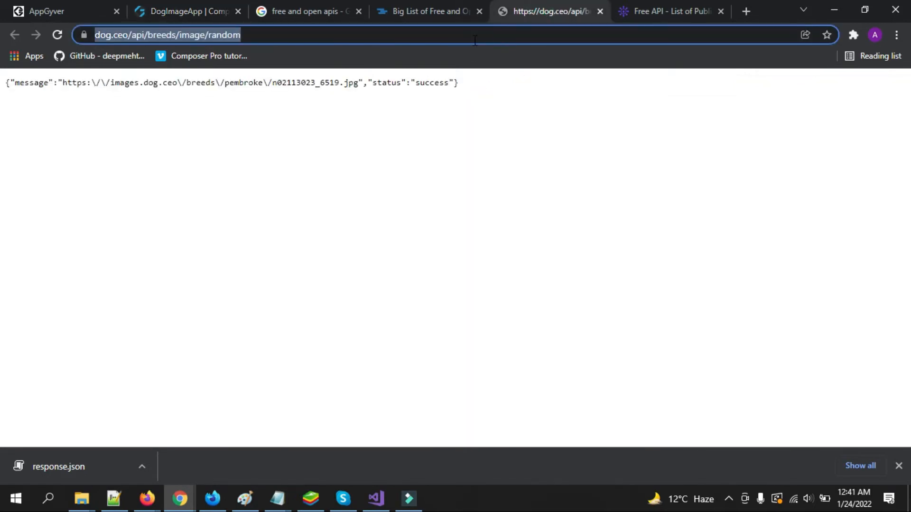
{"action": "left_click", "coordinate": [212, 11]}
{"action": "left_click", "coordinate": [287, 303]}
{"action": "key", "text": "ctrl+v"}
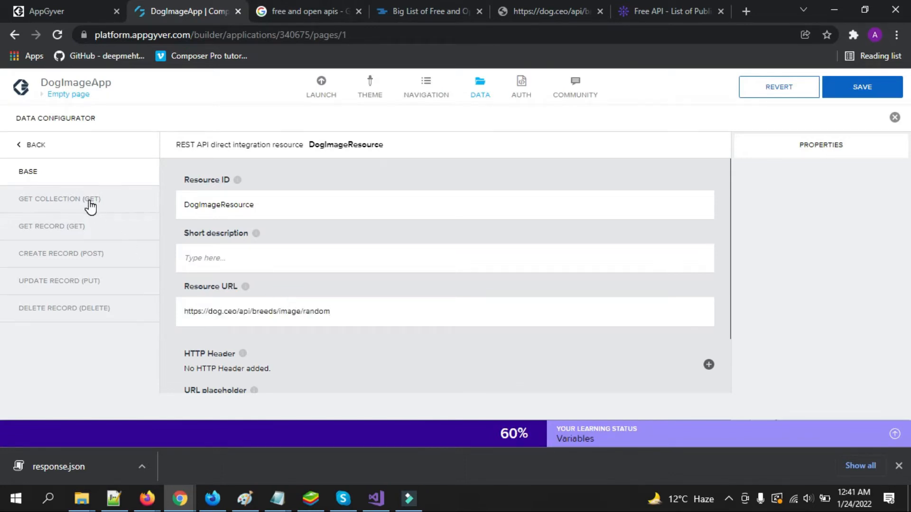
Remove the id URL placeholder from DogImageResource's Get Record (GET) configuration.
{"action": "left_click", "coordinate": [88, 232]}
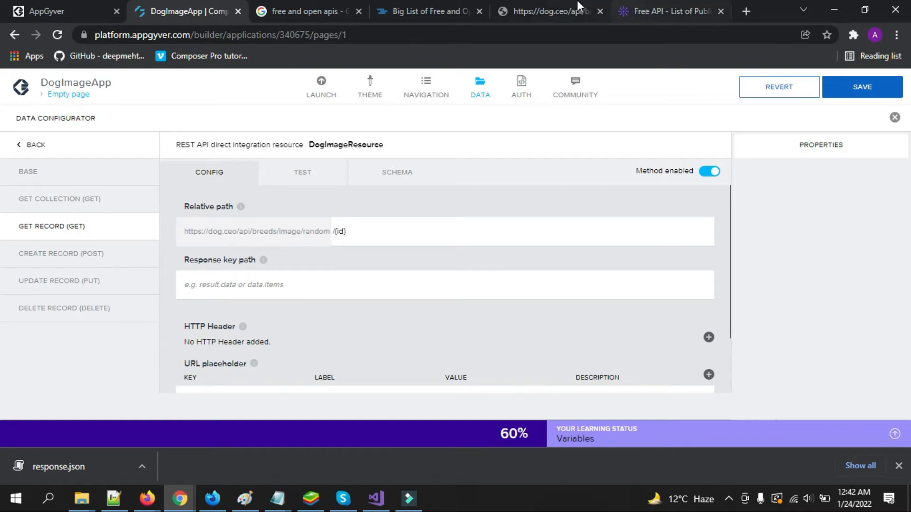
{"action": "left_click", "coordinate": [555, 11]}
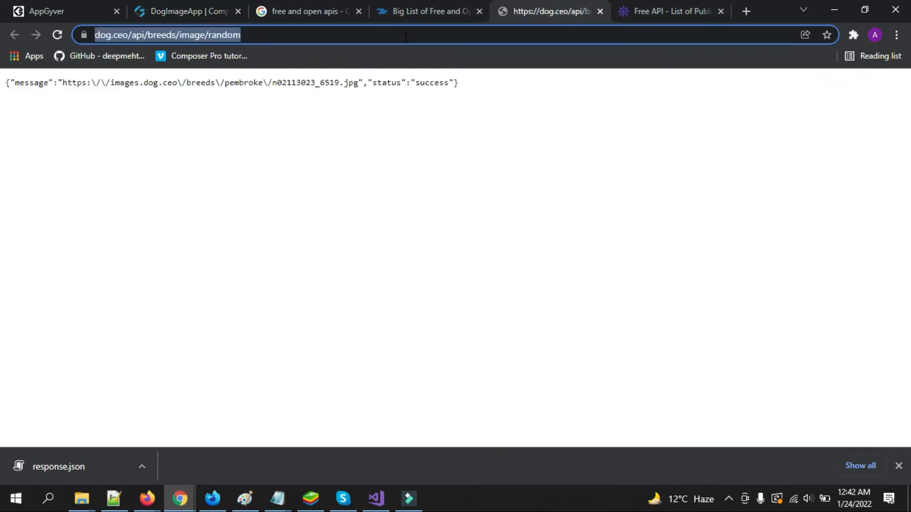
{"action": "left_click", "coordinate": [206, 11]}
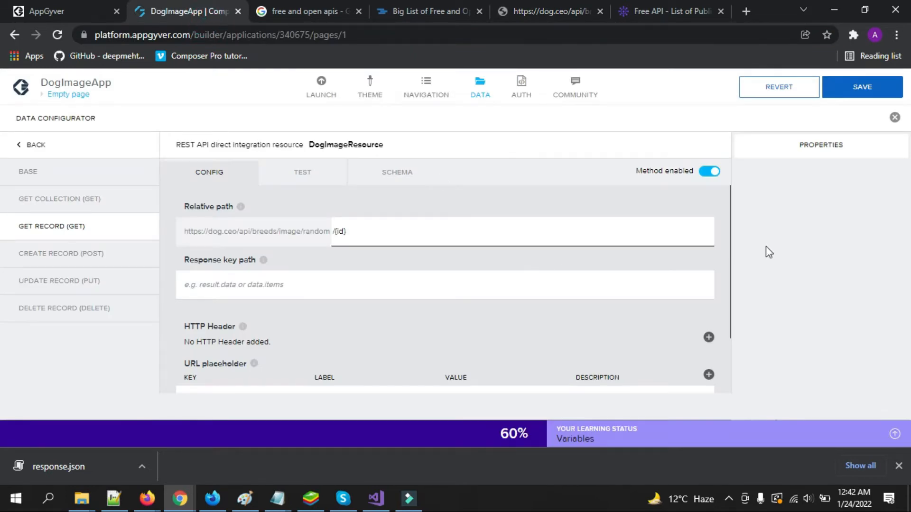
{"action": "scroll", "coordinate": [715, 250], "scroll_direction": "down", "scroll_amount": 3}
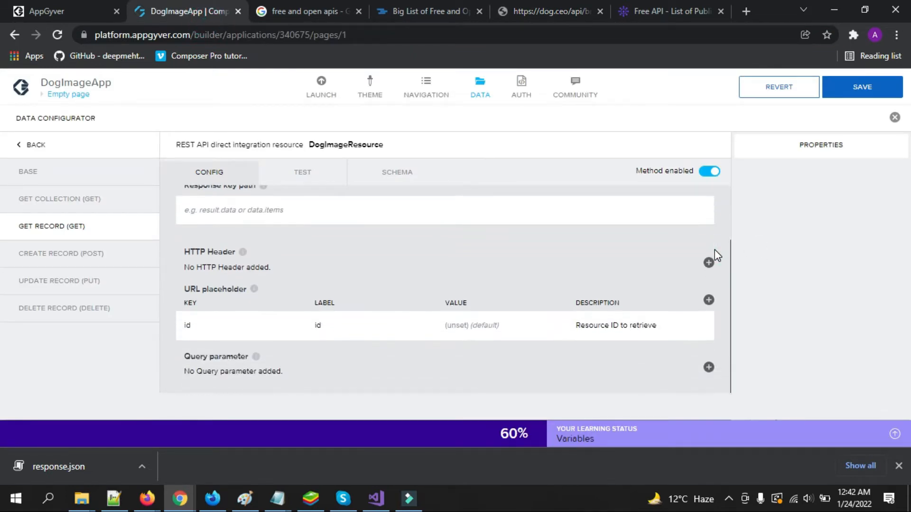
{"action": "left_click", "coordinate": [537, 312]}
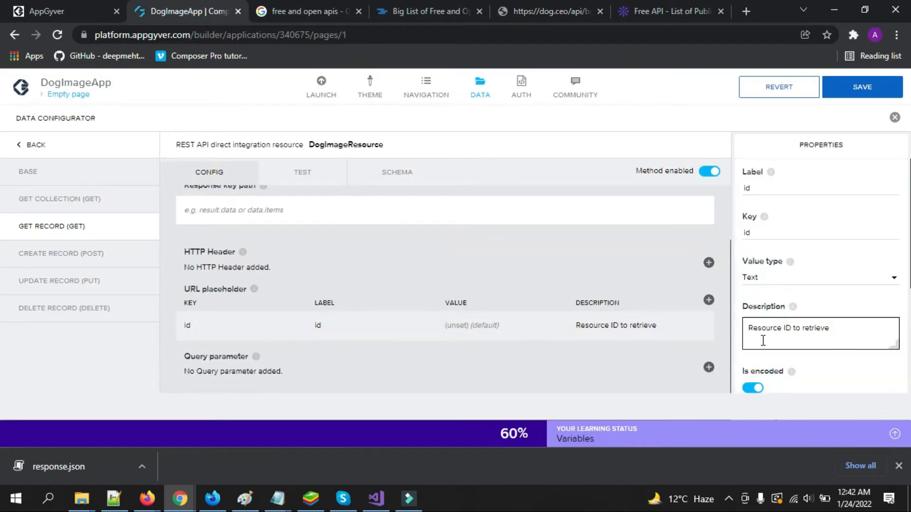
{"action": "scroll", "coordinate": [787, 368], "scroll_direction": "down", "scroll_amount": 4}
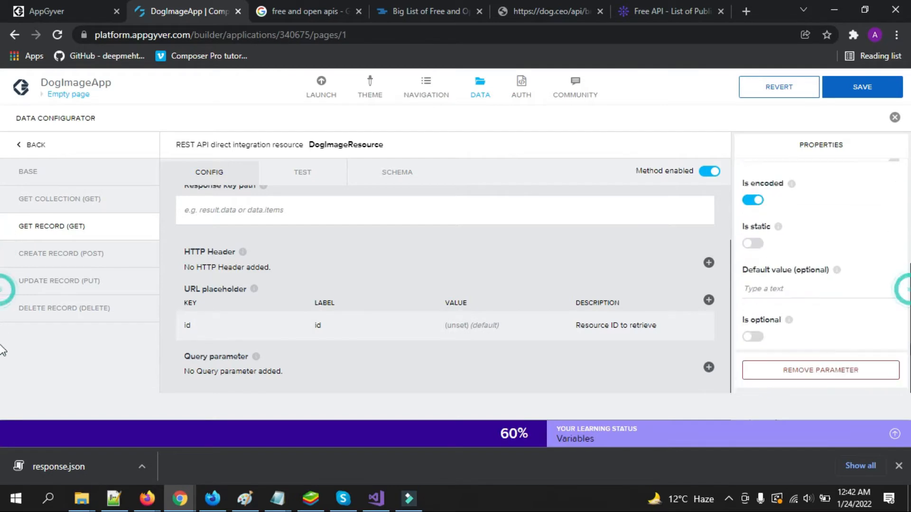
{"action": "left_click", "coordinate": [817, 369]}
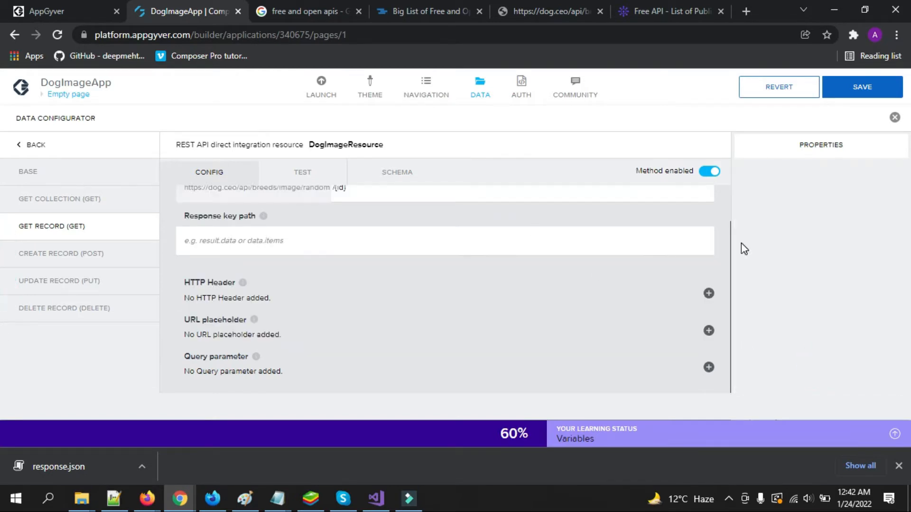
Clear the /{id} relative path of the Get Record request.
{"action": "scroll", "coordinate": [725, 235], "scroll_direction": "up", "scroll_amount": 2}
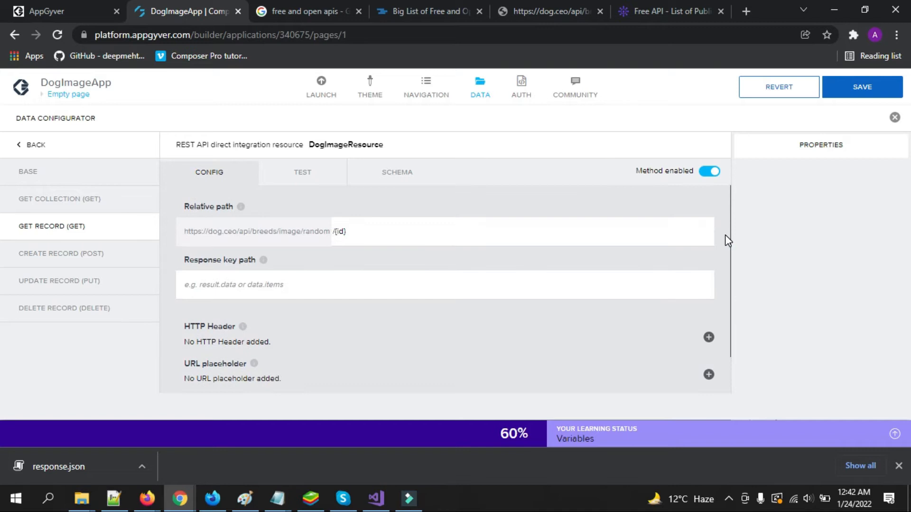
{"action": "left_click_drag", "start_coordinate": [406, 236], "coordinate": [305, 233]}
{"action": "key", "text": "BackSpace"}
Run a test of the Get Record request and examine the image address in its response.
{"action": "left_click", "coordinate": [302, 173]}
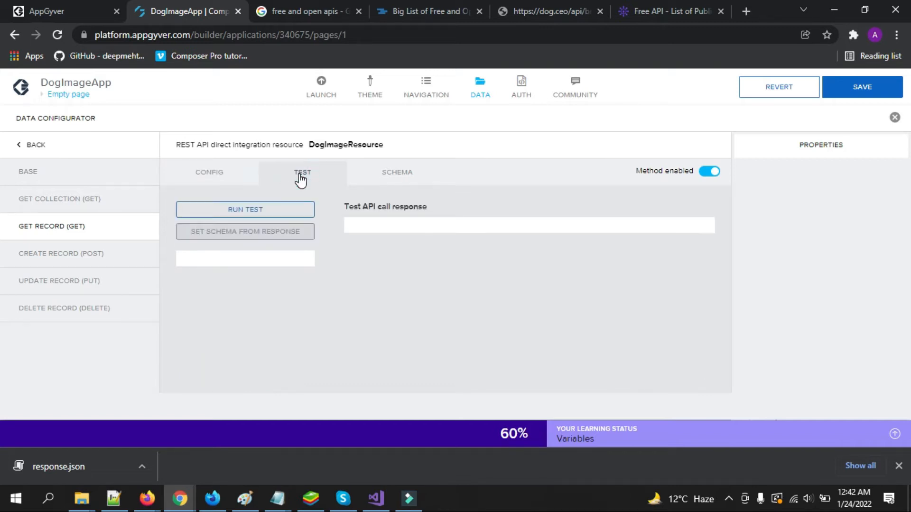
{"action": "left_click", "coordinate": [300, 209]}
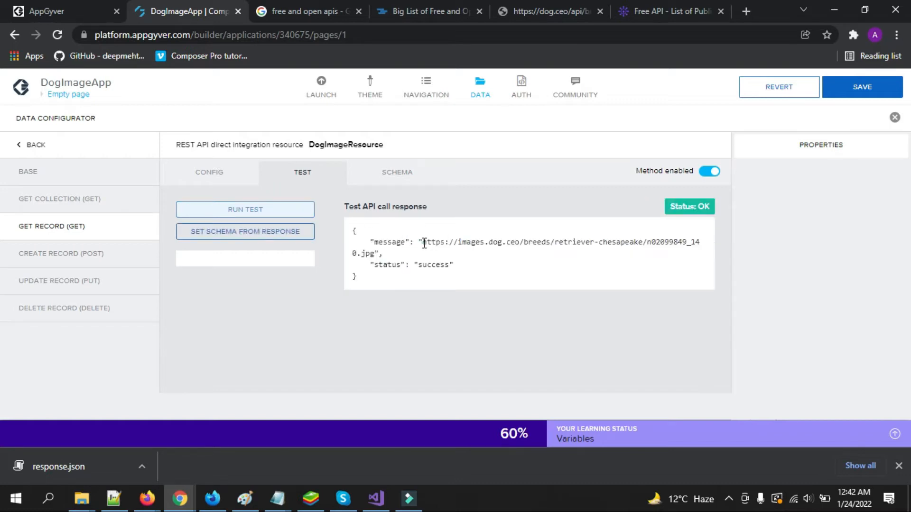
{"action": "left_click_drag", "start_coordinate": [424, 241], "coordinate": [423, 254]}
Set the Get Record schema from the test response and check the schema properties.
{"action": "left_click", "coordinate": [298, 238]}
{"action": "left_click", "coordinate": [392, 181]}
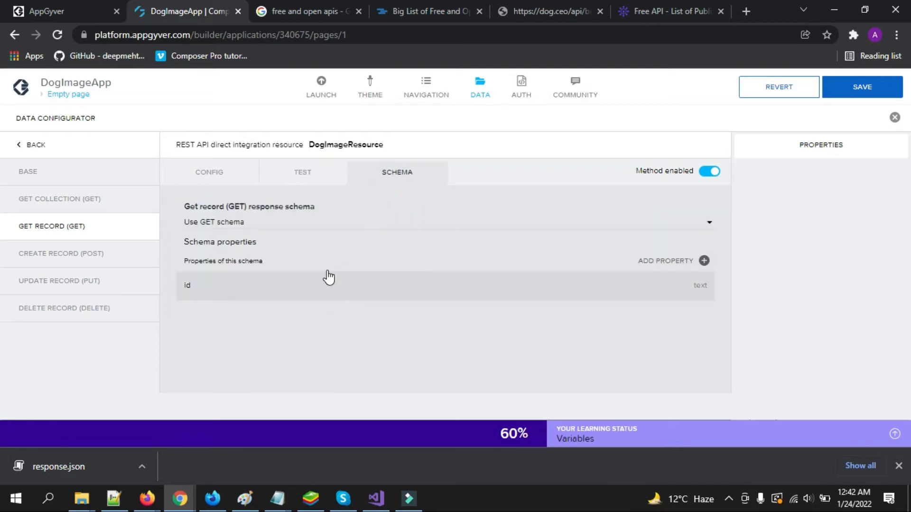
{"action": "left_click", "coordinate": [303, 181]}
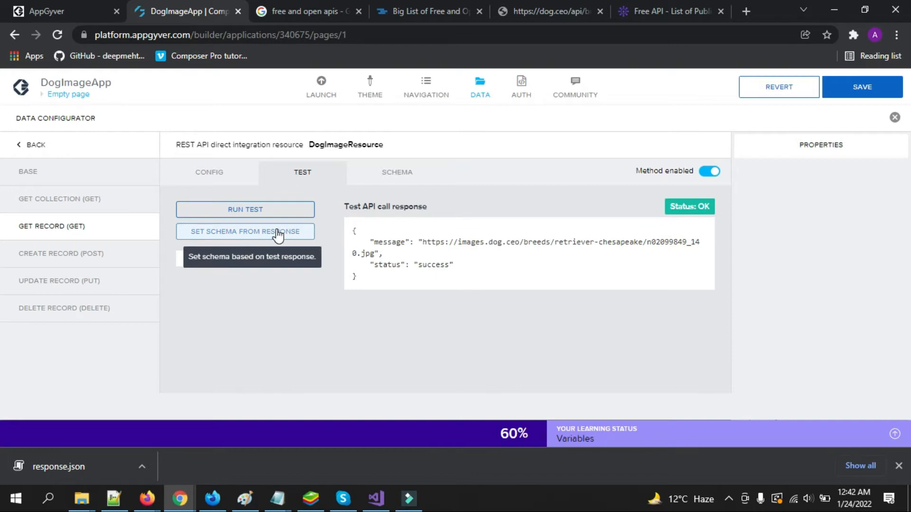
{"action": "left_click", "coordinate": [386, 173]}
{"action": "left_click", "coordinate": [315, 172]}
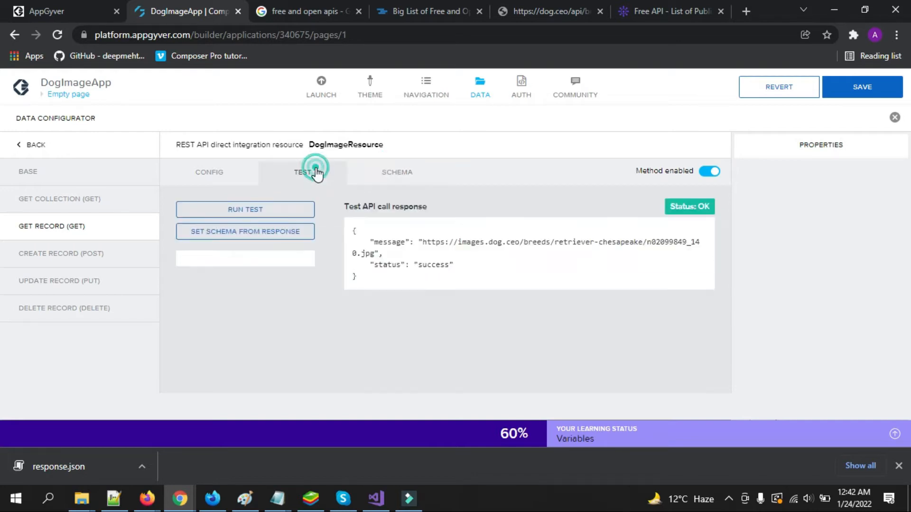
{"action": "left_click", "coordinate": [268, 231]}
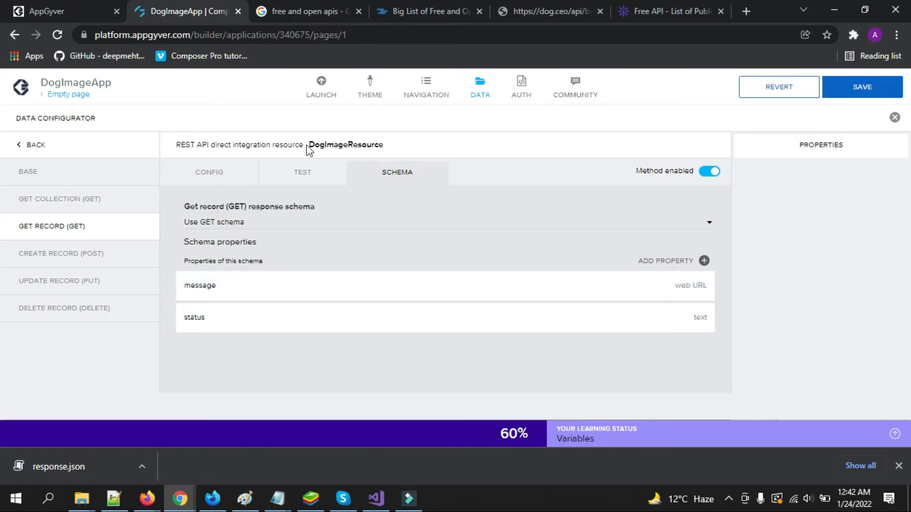
Leave the DogImageResource configuration and open the page's variables view.
{"action": "left_click", "coordinate": [28, 147]}
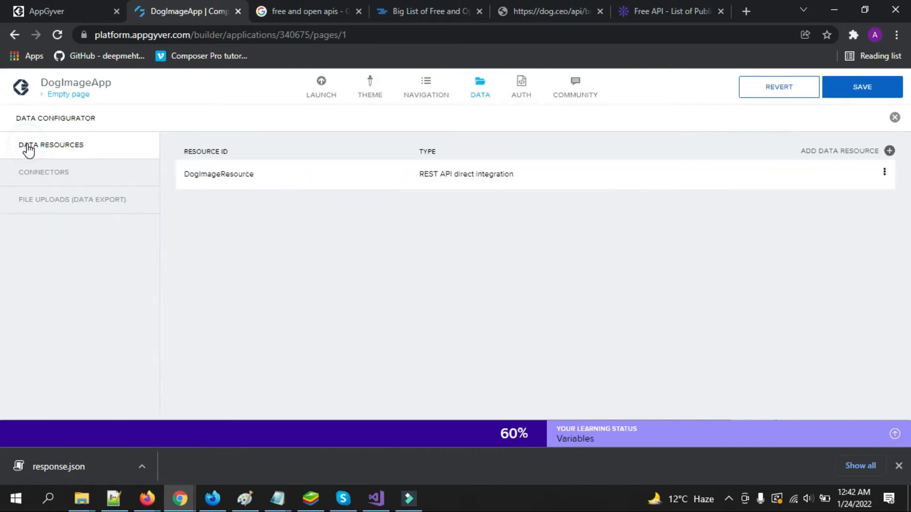
{"action": "left_click", "coordinate": [28, 149]}
{"action": "left_click", "coordinate": [472, 97]}
{"action": "left_click", "coordinate": [652, 120]}
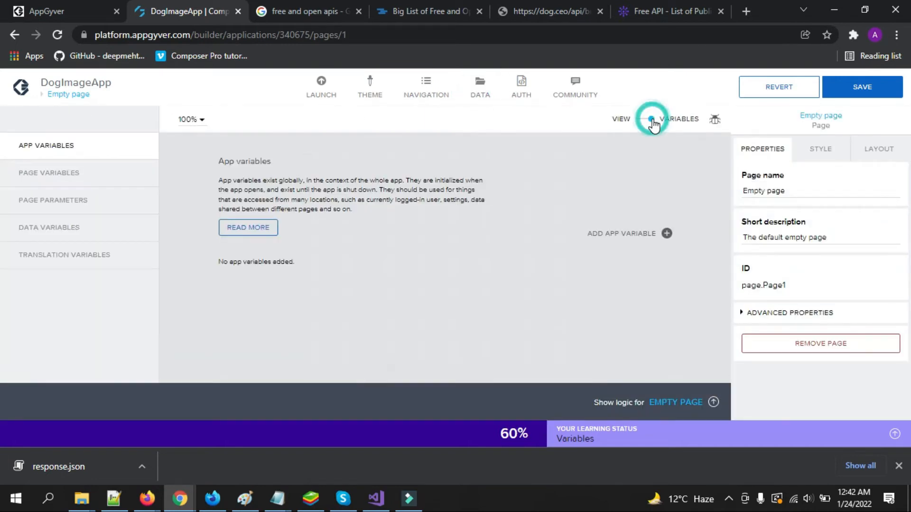
{"action": "left_click", "coordinate": [626, 237]}
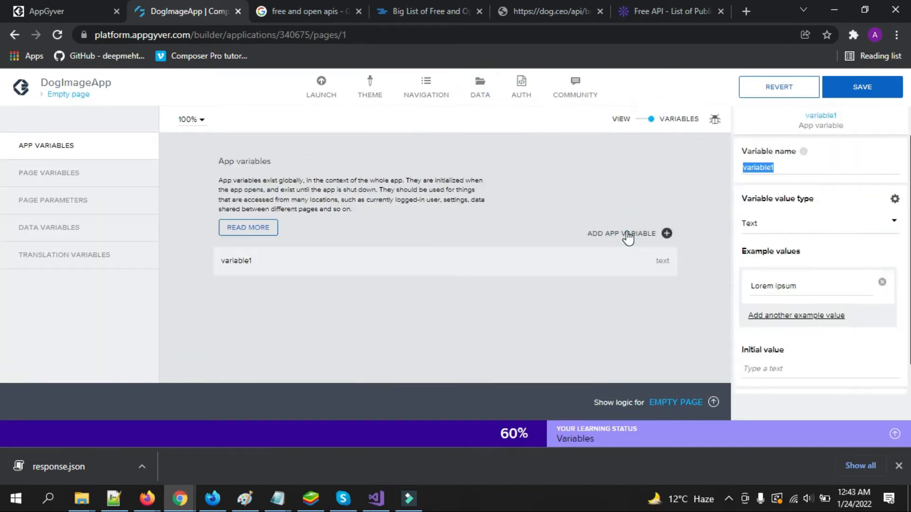
{"action": "left_click", "coordinate": [89, 175]}
{"action": "left_click", "coordinate": [57, 228]}
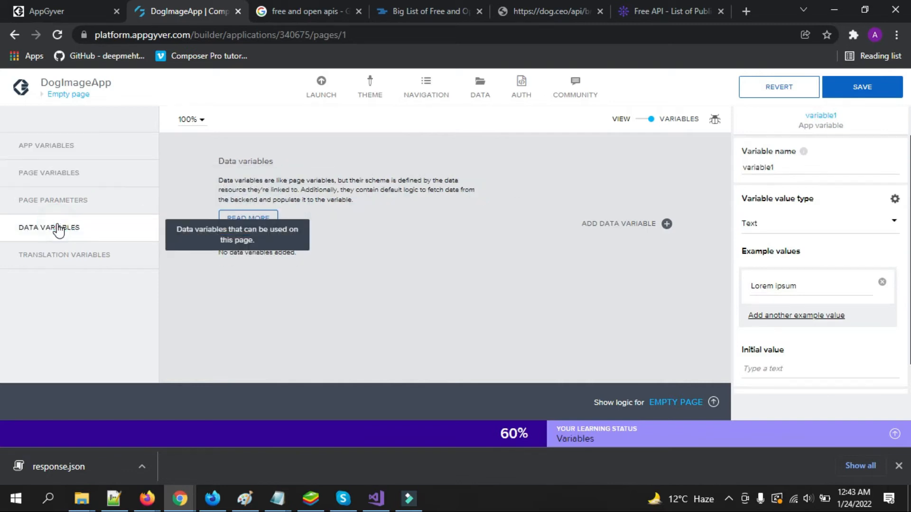
{"action": "left_click", "coordinate": [102, 149]}
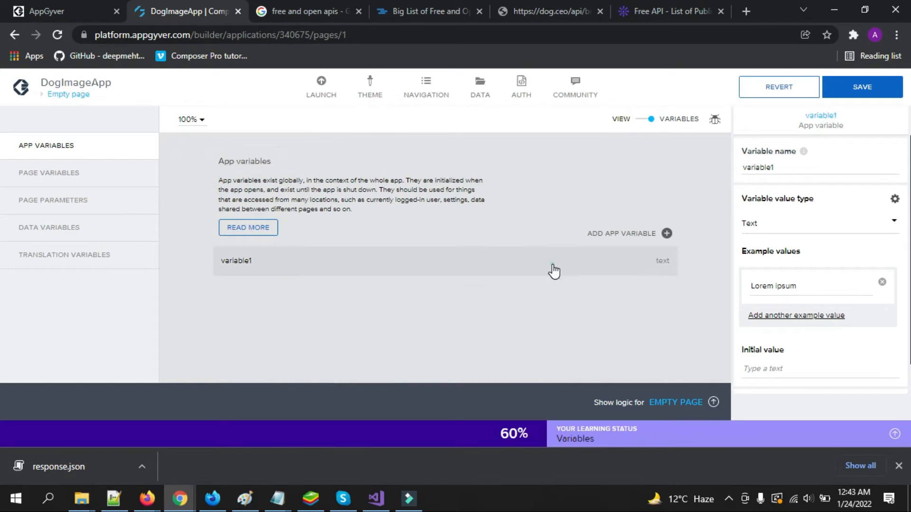
{"action": "scroll", "coordinate": [857, 372], "scroll_direction": "down", "scroll_amount": 1}
{"action": "left_click", "coordinate": [856, 373]}
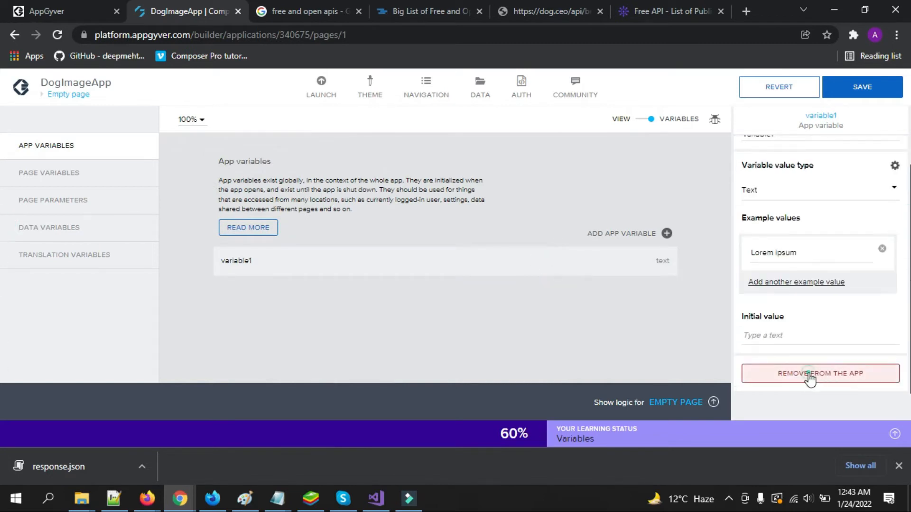
Add a data variable to the page from the DogImageResource data resource.
{"action": "left_click", "coordinate": [49, 227]}
{"action": "left_click", "coordinate": [639, 227]}
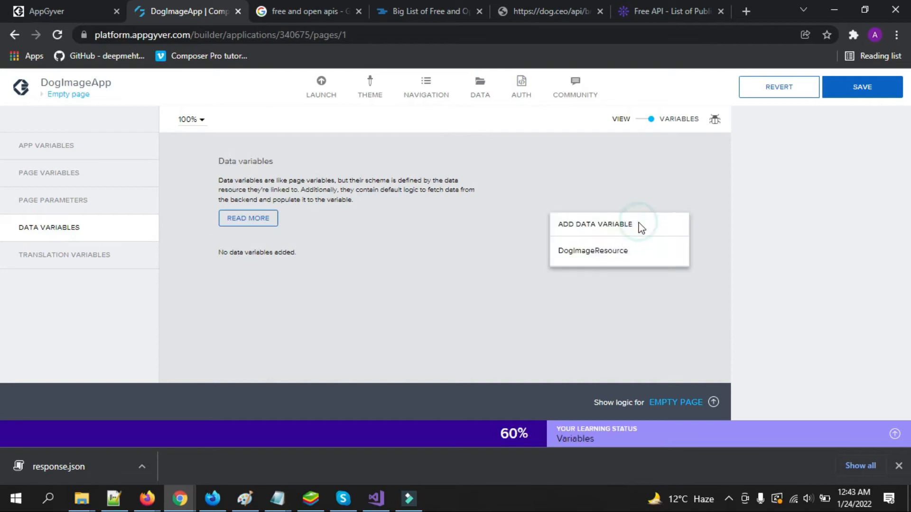
{"action": "left_click", "coordinate": [614, 256]}
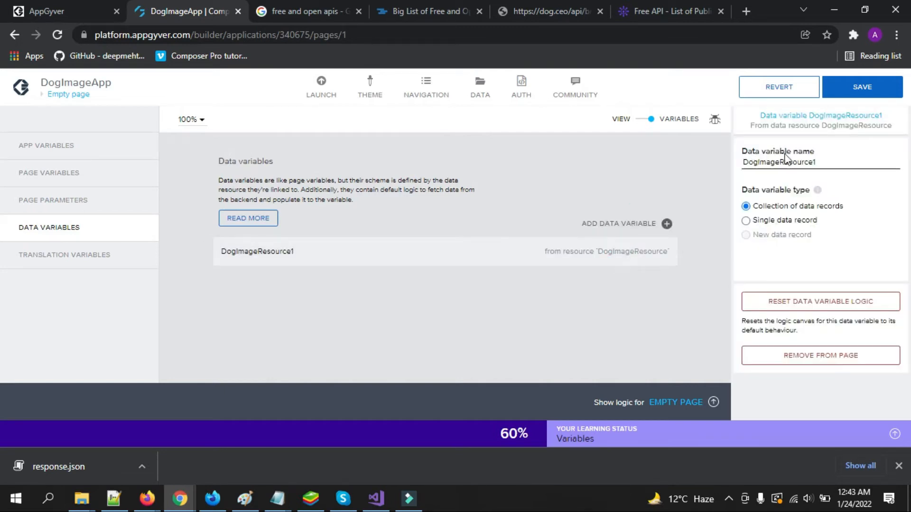
Rename the data variable to DogImage with the type Single data record, and save the application.
{"action": "left_click_drag", "start_coordinate": [827, 165], "coordinate": [772, 159]}
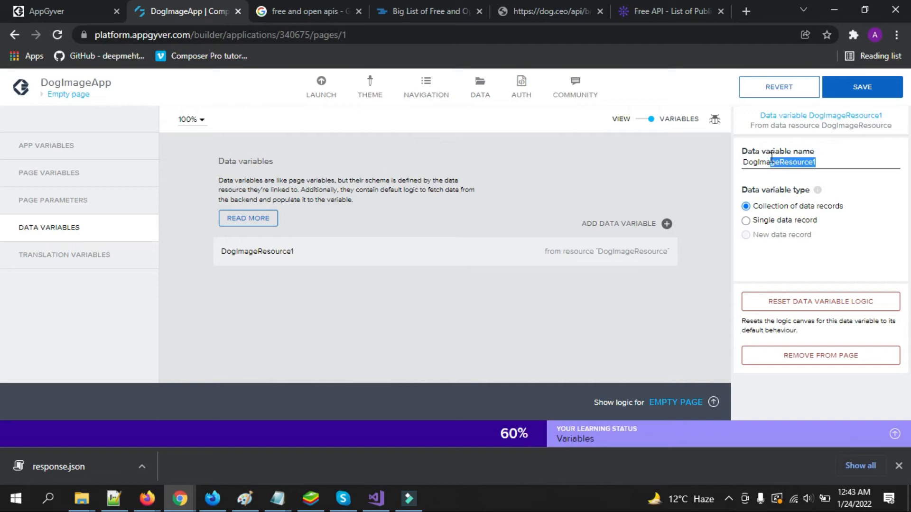
{"action": "key", "text": "BackSpace"}
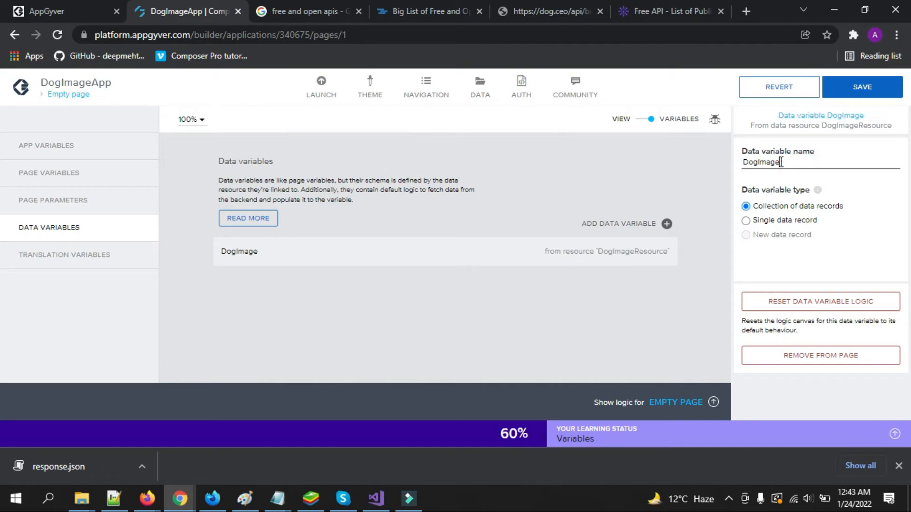
{"action": "left_click", "coordinate": [745, 222]}
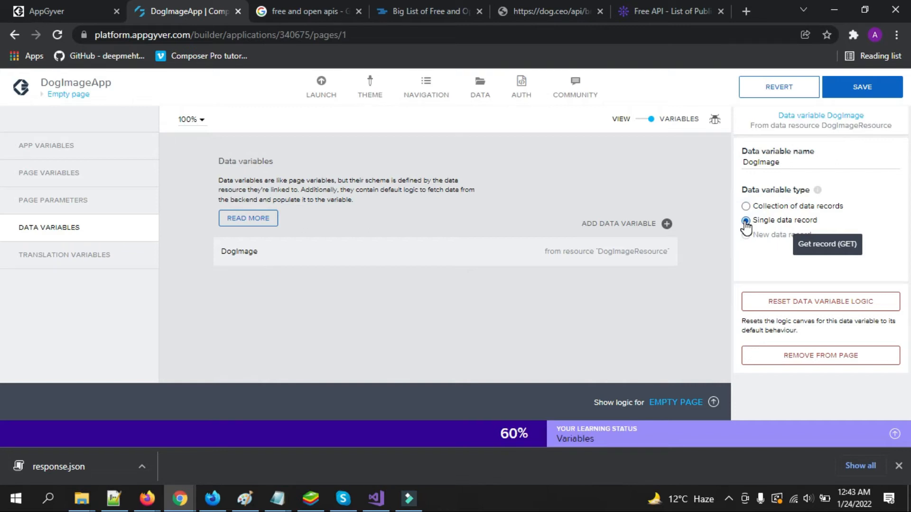
{"action": "left_click", "coordinate": [860, 90]}
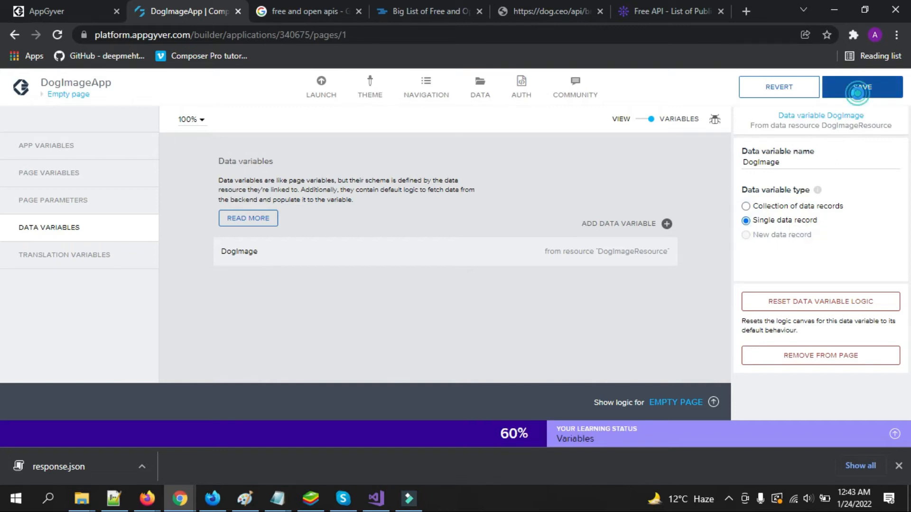
Add an Image component below the Dog Images headline and bind its source to the data variable field DogImage.message.
{"action": "left_click", "coordinate": [641, 124]}
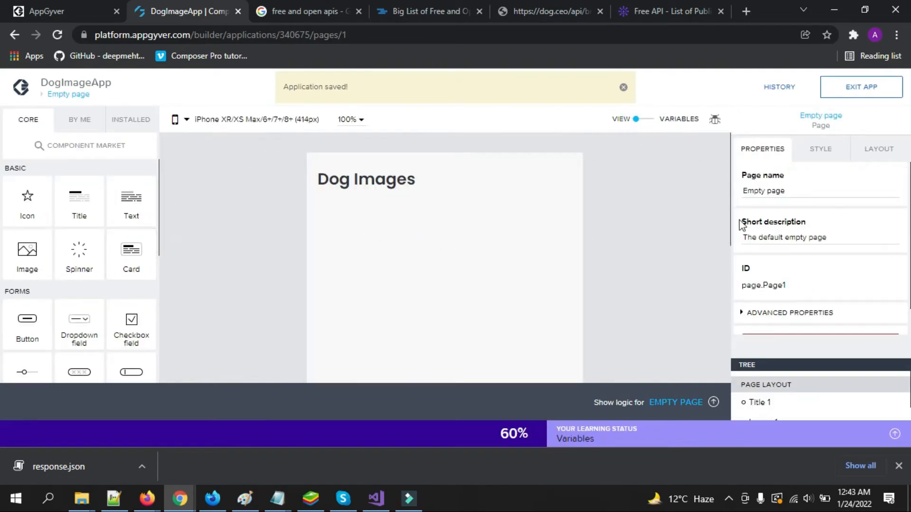
{"action": "left_click_drag", "start_coordinate": [30, 249], "coordinate": [382, 278]}
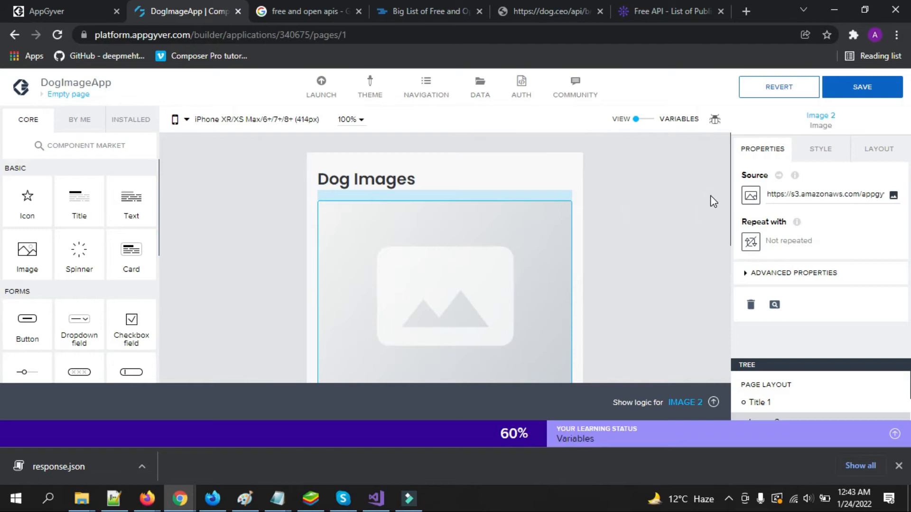
{"action": "left_click", "coordinate": [751, 198]}
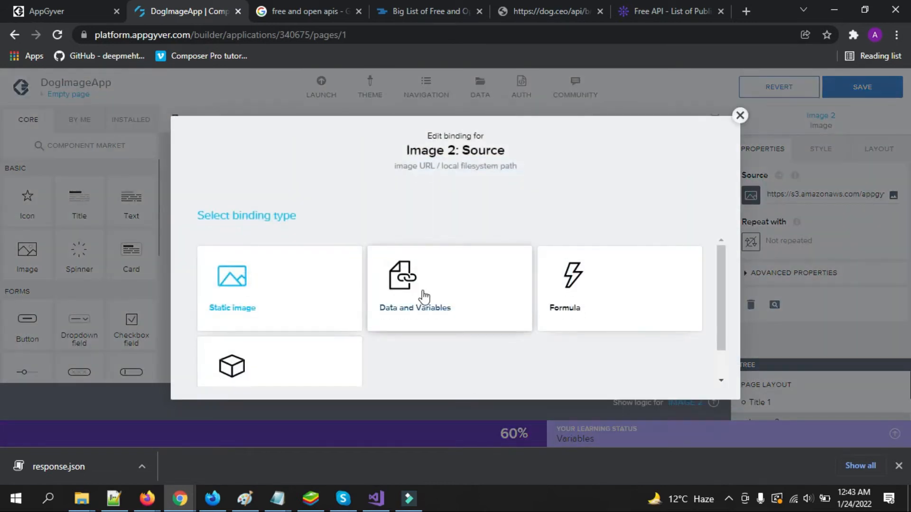
{"action": "left_click", "coordinate": [370, 298]}
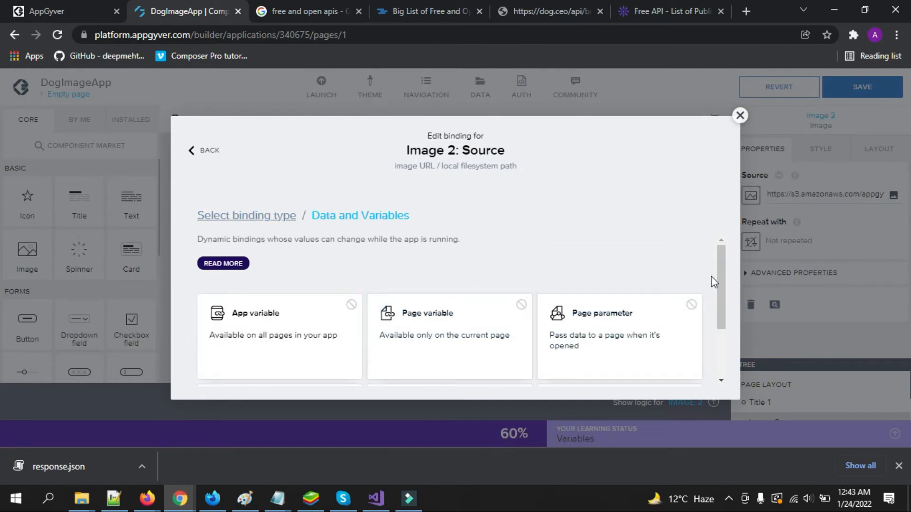
{"action": "left_click_drag", "start_coordinate": [724, 274], "coordinate": [728, 315]}
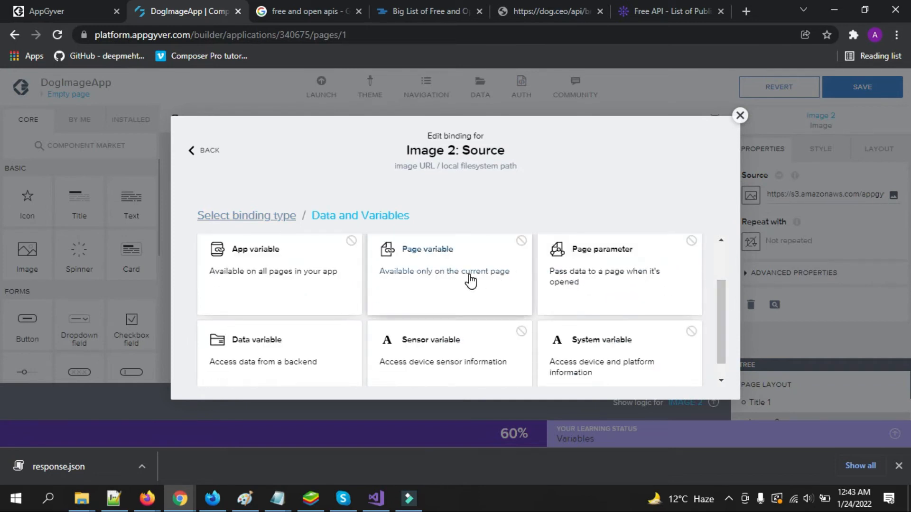
{"action": "left_click", "coordinate": [303, 332]}
{"action": "left_click", "coordinate": [342, 318]}
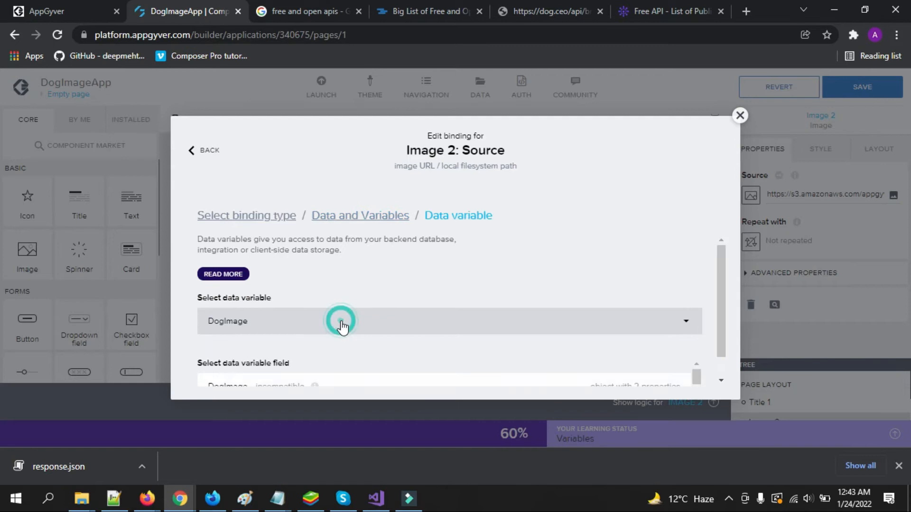
{"action": "left_click_drag", "start_coordinate": [723, 276], "coordinate": [723, 294]}
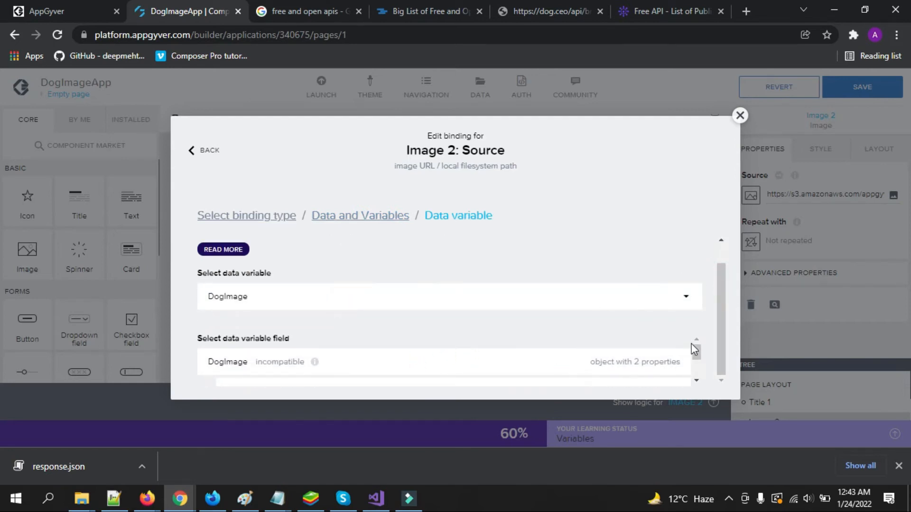
{"action": "scroll", "coordinate": [697, 359], "scroll_direction": "down", "scroll_amount": 3}
{"action": "left_click", "coordinate": [636, 357]}
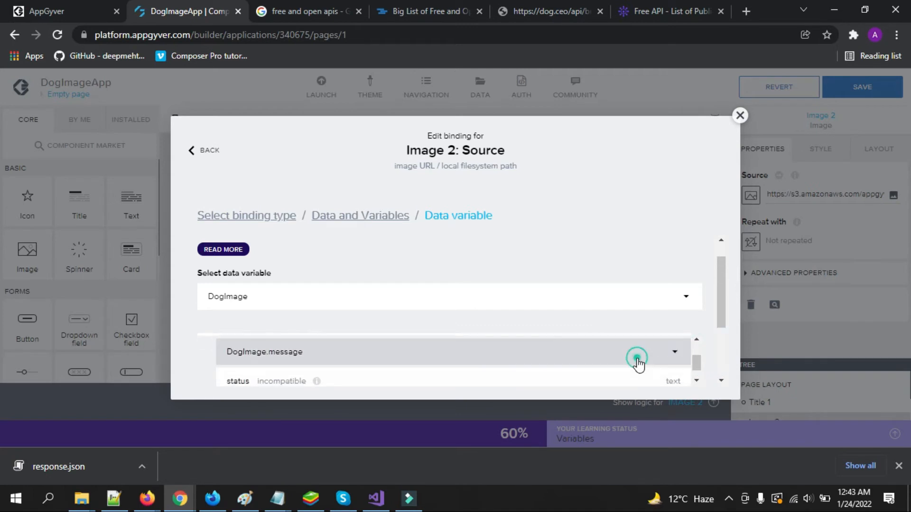
{"action": "left_click_drag", "start_coordinate": [721, 274], "coordinate": [722, 363]}
{"action": "left_click", "coordinate": [679, 374]}
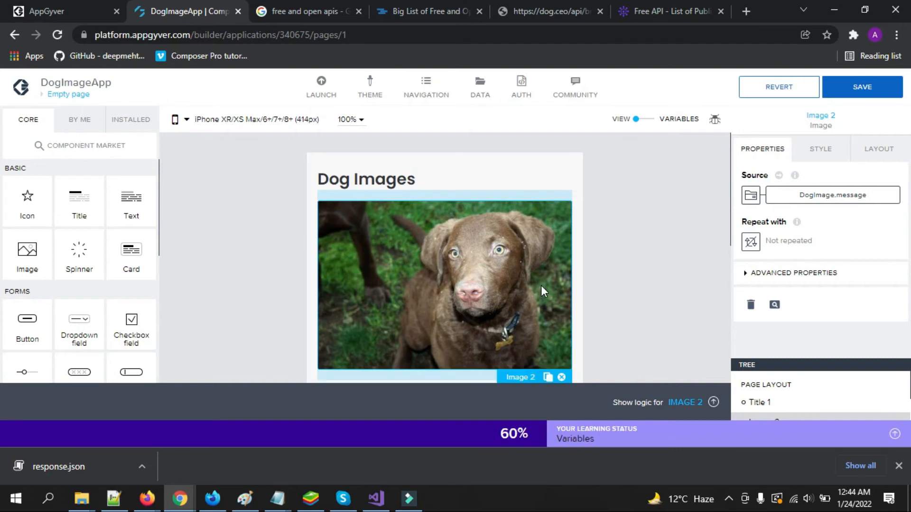
Save the application and preview DogImageApp twice in the BlueStacks emulator, then return to the page editor.
{"action": "left_click", "coordinate": [862, 95]}
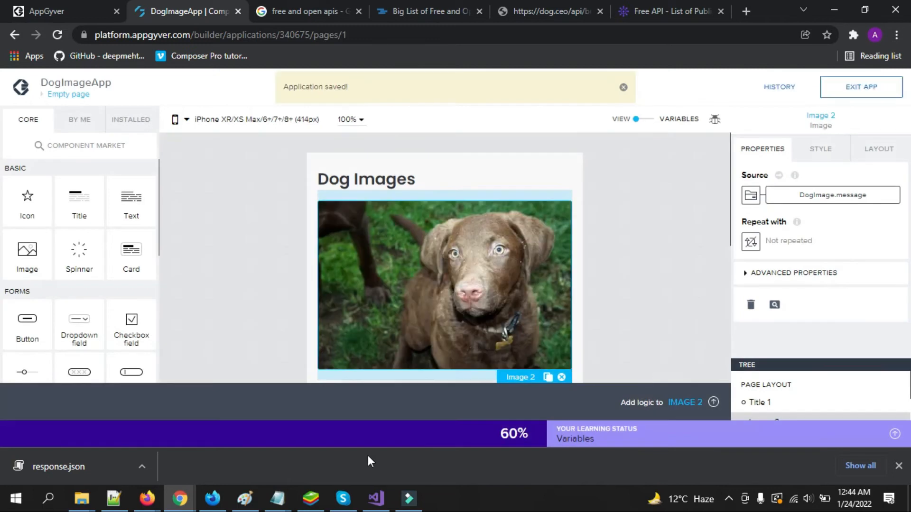
{"action": "left_click", "coordinate": [310, 498]}
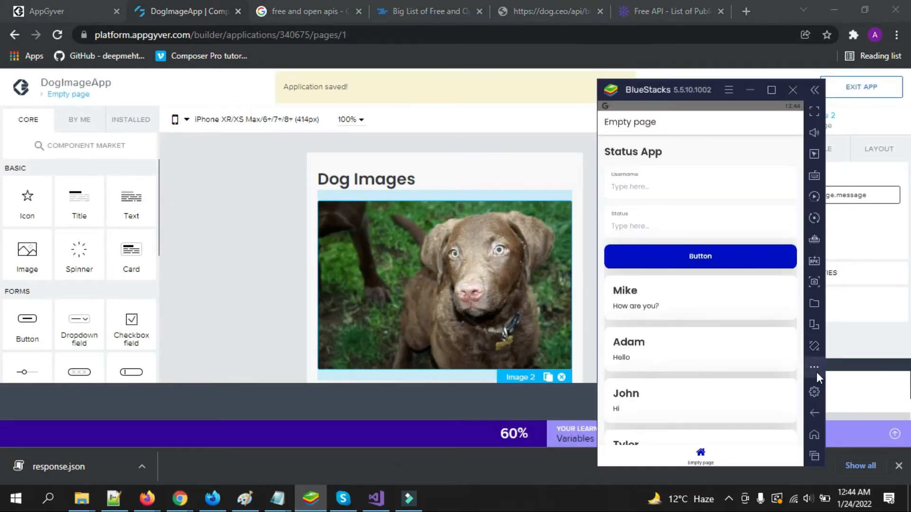
{"action": "left_click", "coordinate": [812, 412]}
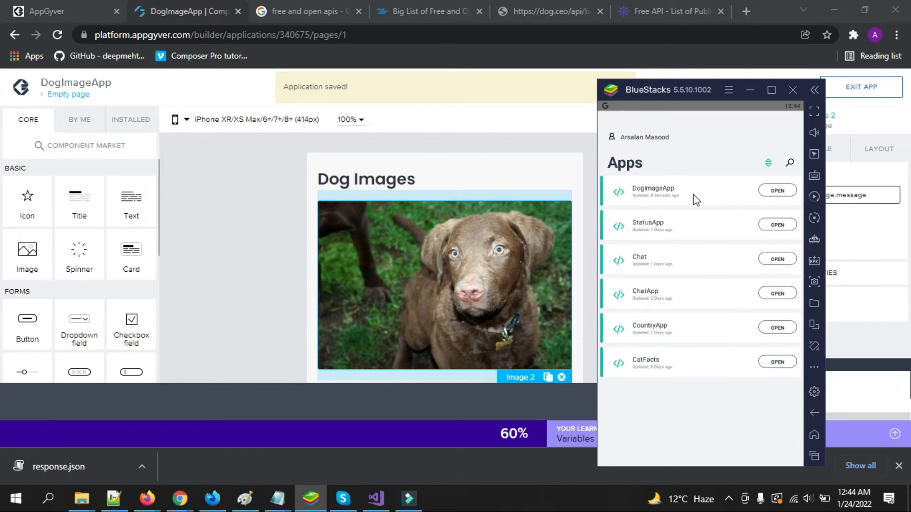
{"action": "left_click", "coordinate": [694, 197]}
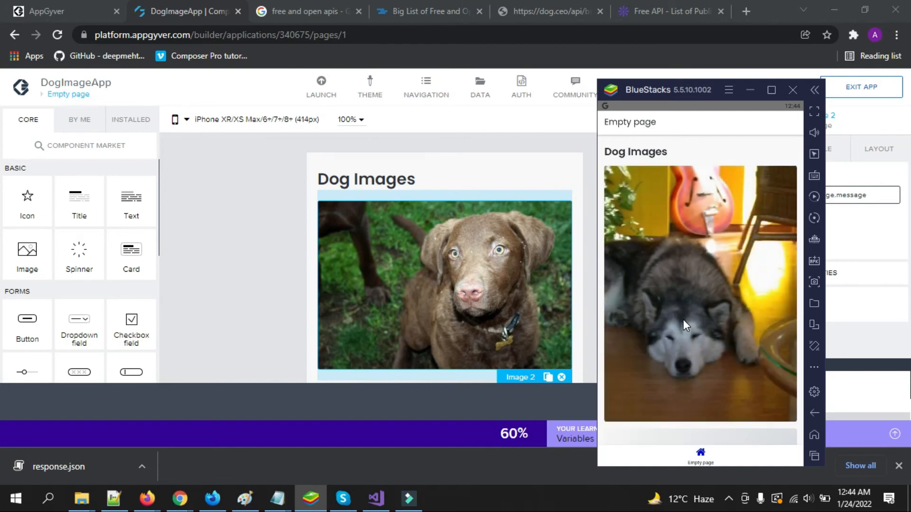
{"action": "left_click", "coordinate": [816, 414]}
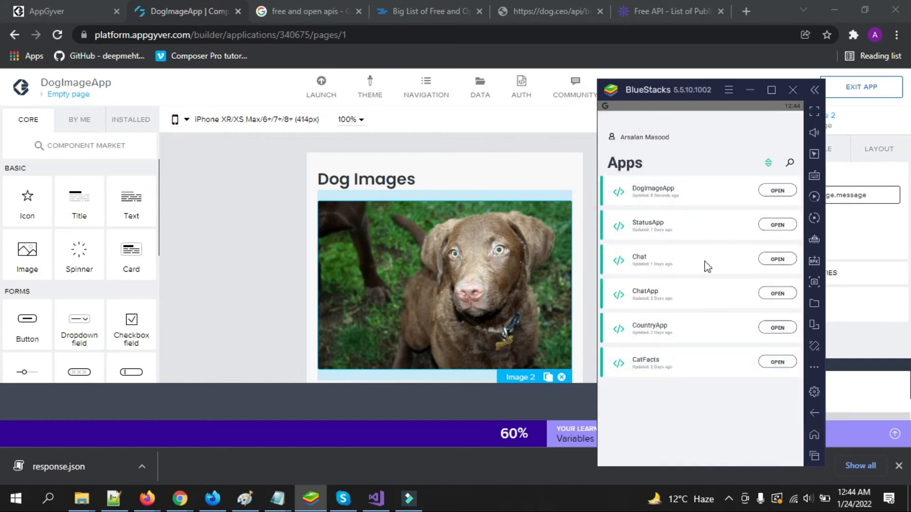
{"action": "left_click", "coordinate": [691, 189]}
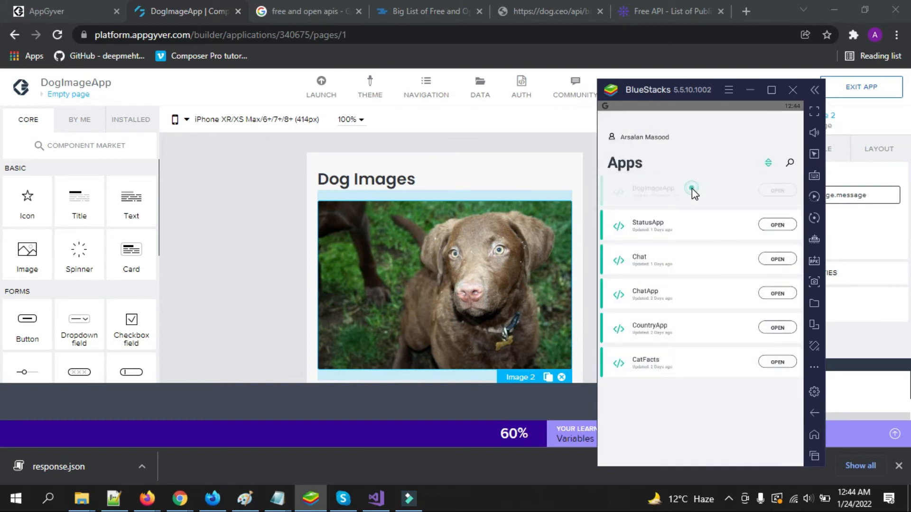
{"action": "left_click", "coordinate": [750, 91]}
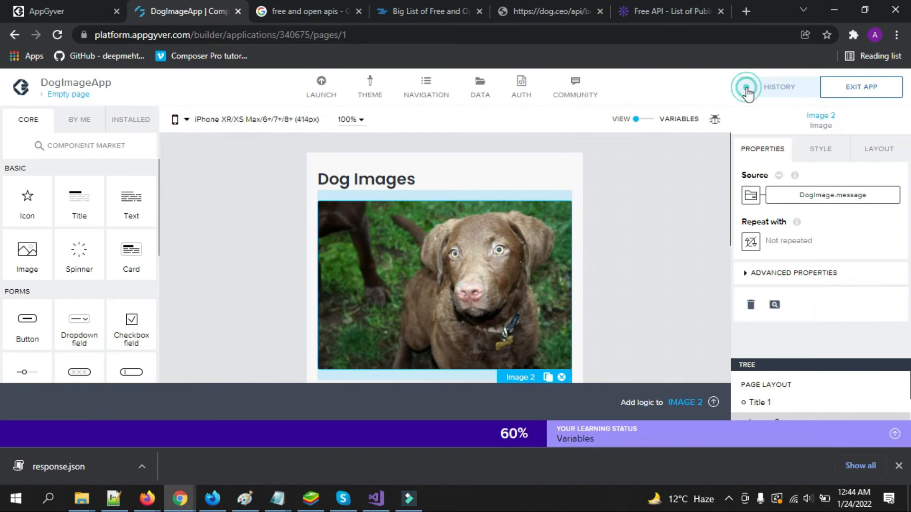
Delete the empty placeholder image below the dog image on the page.
{"action": "left_click", "coordinate": [690, 251]}
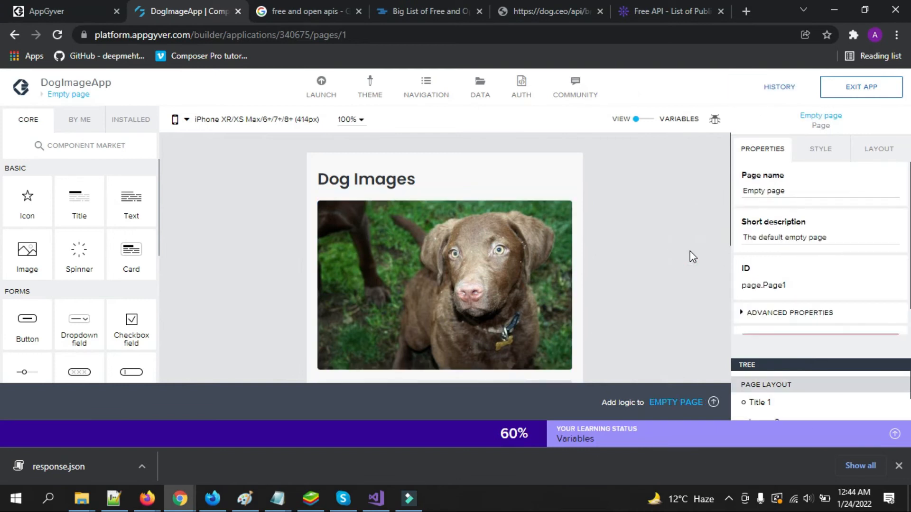
{"action": "triple_click", "coordinate": [727, 211]}
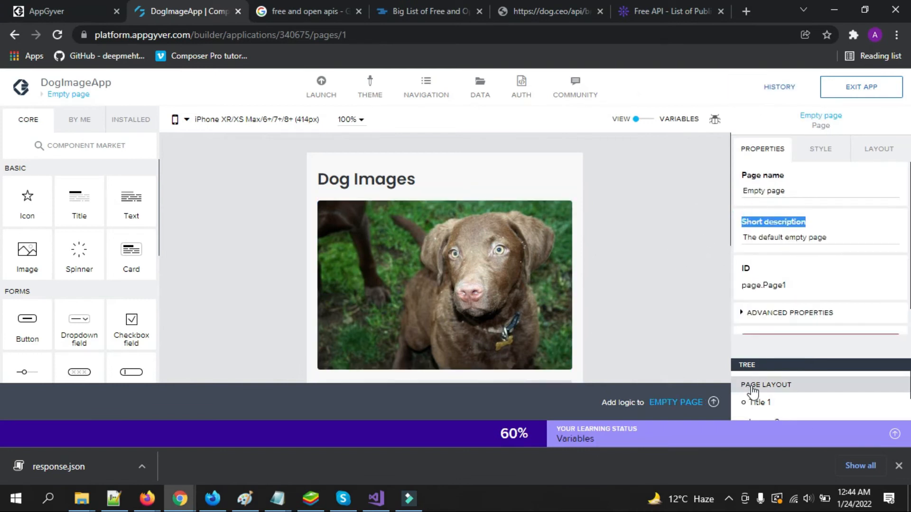
{"action": "left_click", "coordinate": [714, 287]}
{"action": "scroll", "coordinate": [714, 284], "scroll_direction": "down", "scroll_amount": 2}
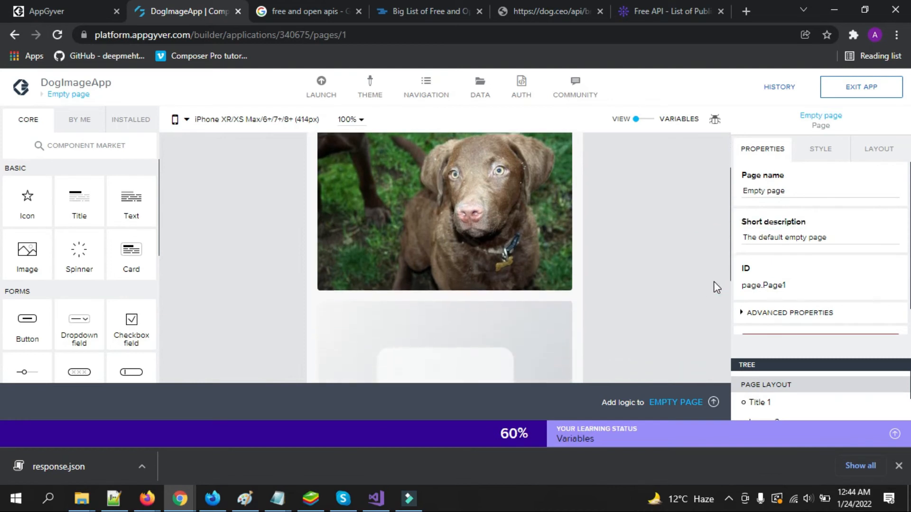
{"action": "left_click", "coordinate": [518, 321]}
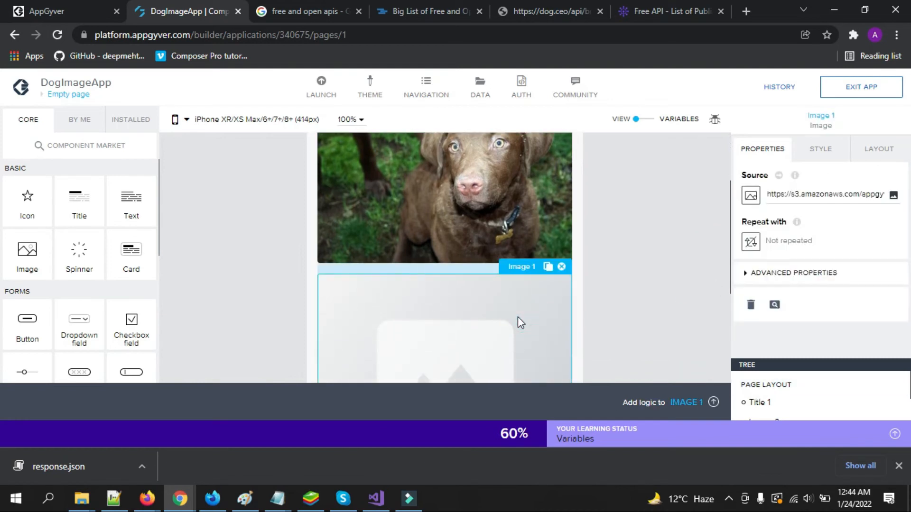
{"action": "left_click", "coordinate": [560, 267]}
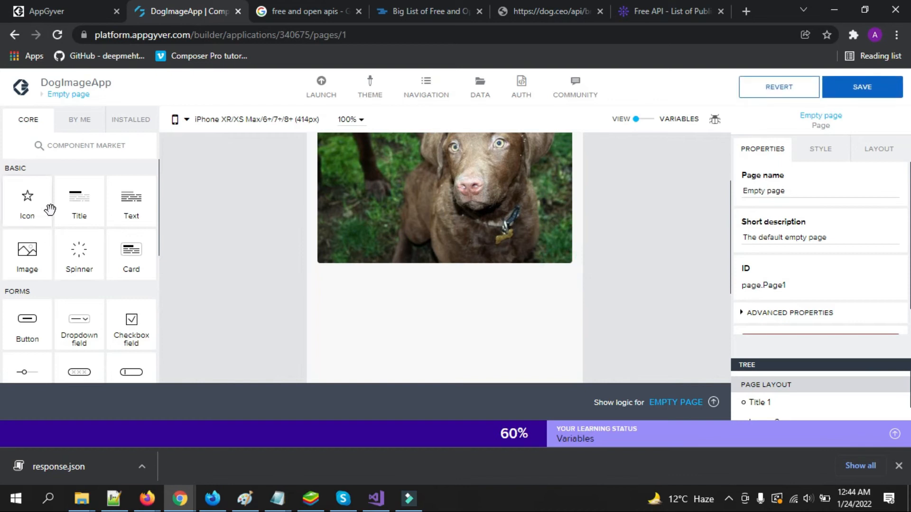
Add a Button component directly below the dog image.
{"action": "left_click_drag", "start_coordinate": [28, 320], "coordinate": [422, 312]}
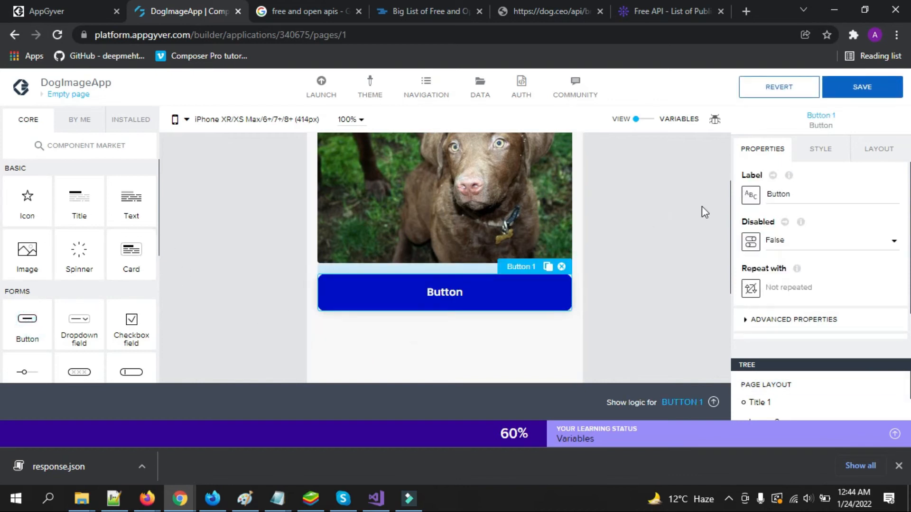
{"action": "left_click", "coordinate": [710, 180]}
{"action": "scroll", "coordinate": [710, 180], "scroll_direction": "up", "scroll_amount": 2}
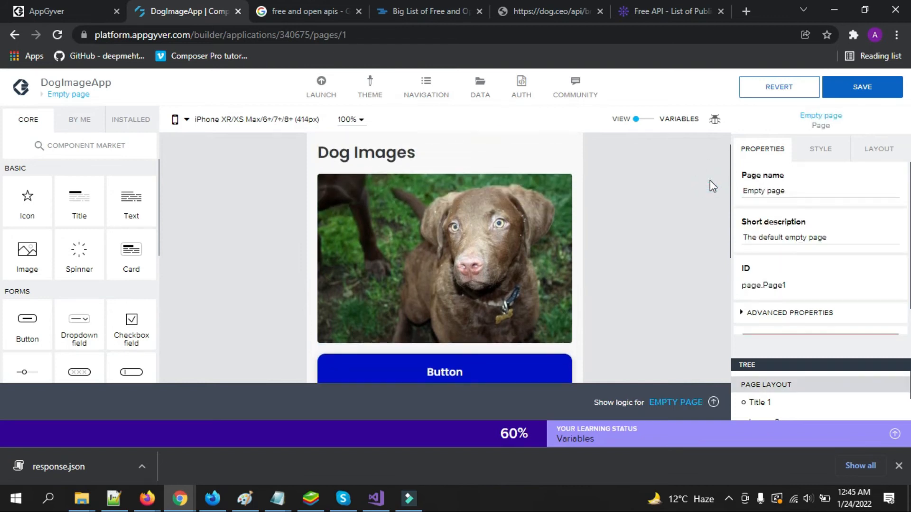
Remove the Delay node from the logic of the DogImage data variable.
{"action": "left_click", "coordinate": [645, 119]}
{"action": "left_click", "coordinate": [38, 228]}
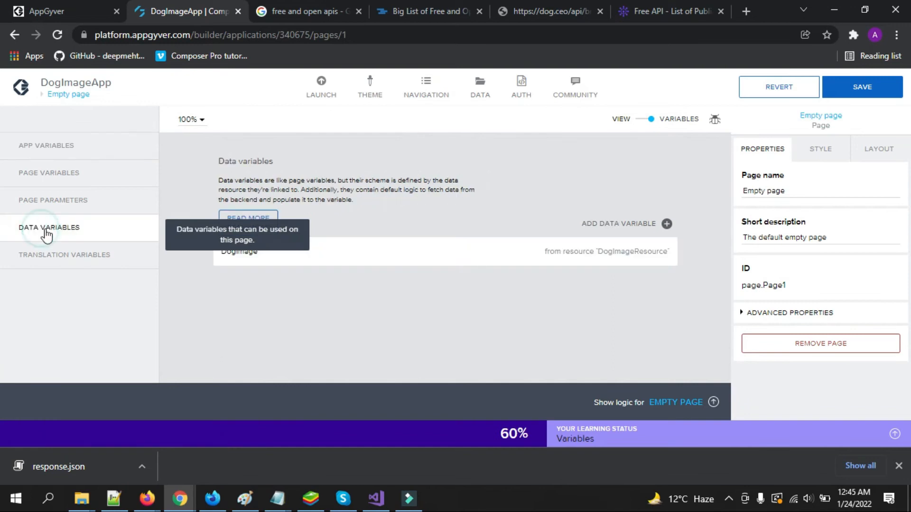
{"action": "left_click", "coordinate": [329, 260]}
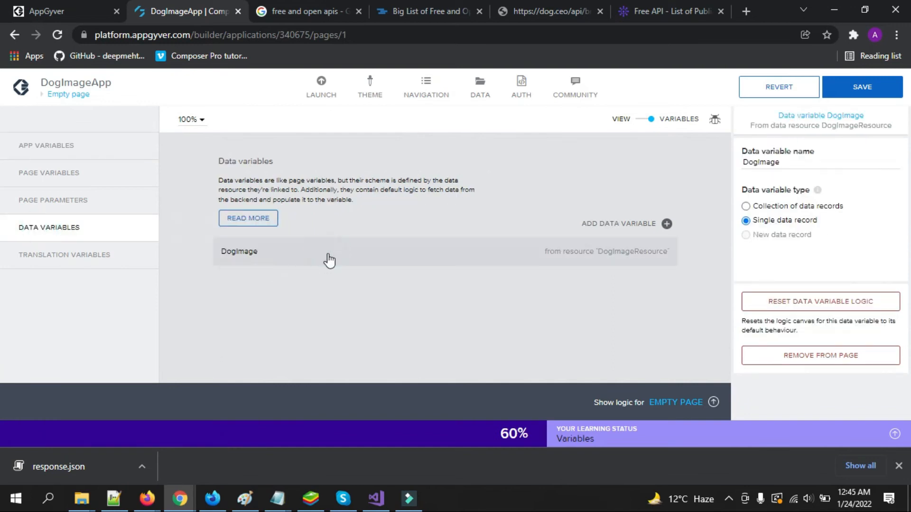
{"action": "left_click", "coordinate": [708, 400]}
{"action": "left_click", "coordinate": [393, 376]}
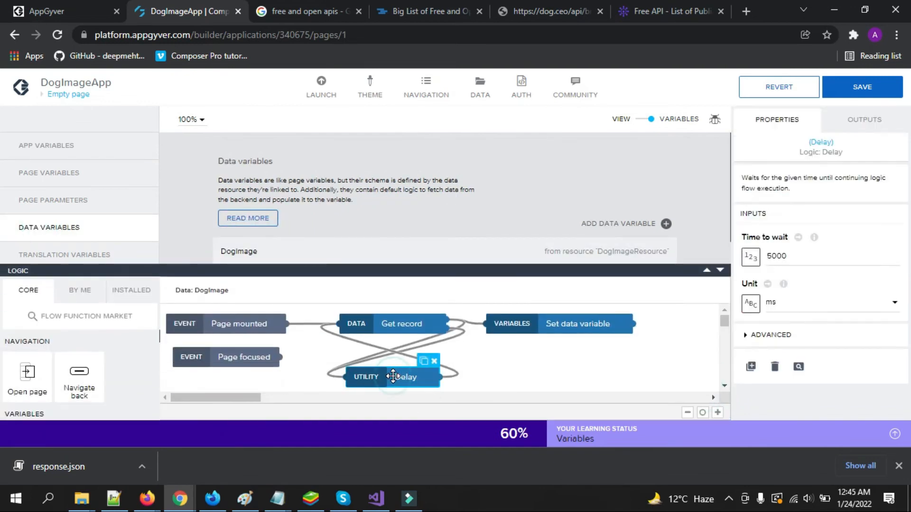
{"action": "key", "text": "Delete"}
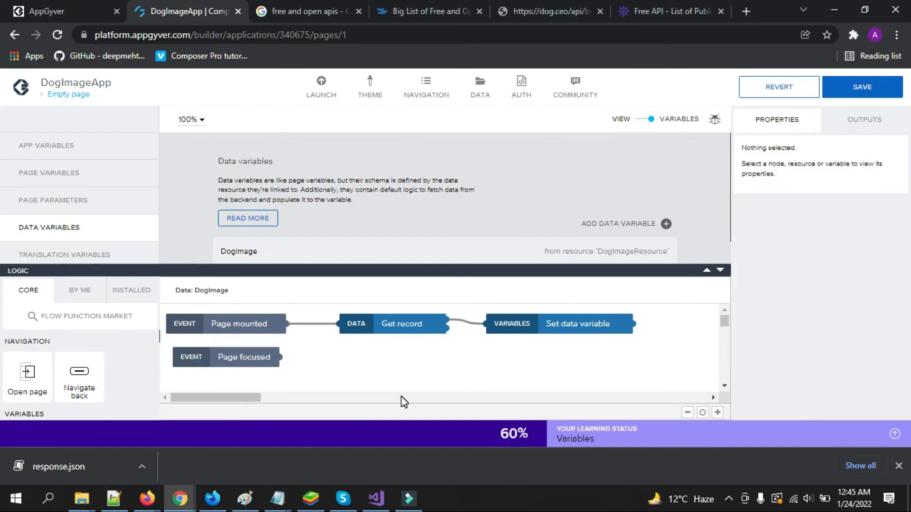
{"action": "left_click", "coordinate": [720, 268]}
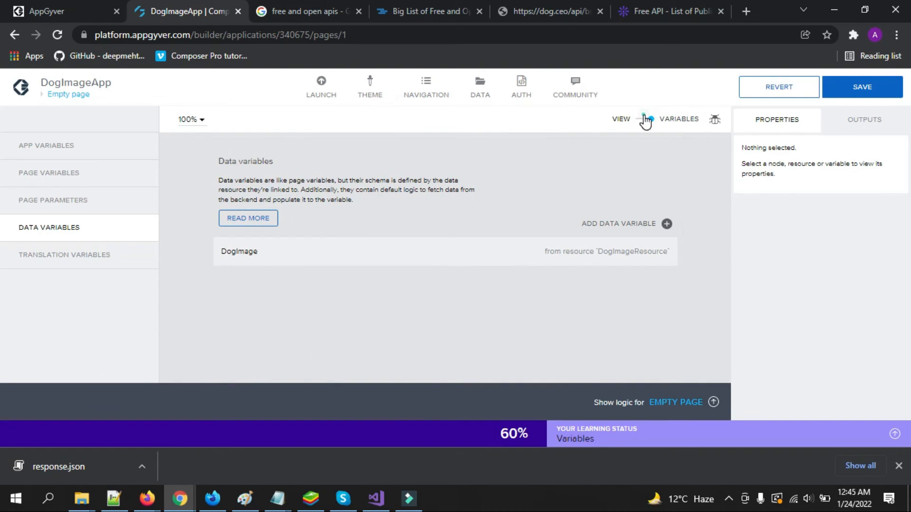
Add a Get record node for DogImageResource to the logic of the button below the dog image.
{"action": "left_click", "coordinate": [646, 119]}
{"action": "left_click", "coordinate": [477, 369]}
{"action": "left_click", "coordinate": [713, 402]}
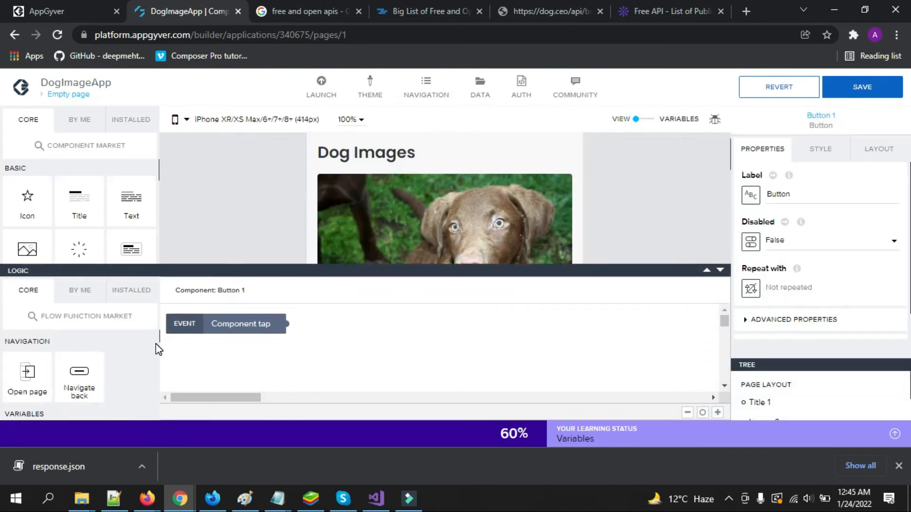
{"action": "left_click_drag", "start_coordinate": [159, 338], "coordinate": [160, 383]}
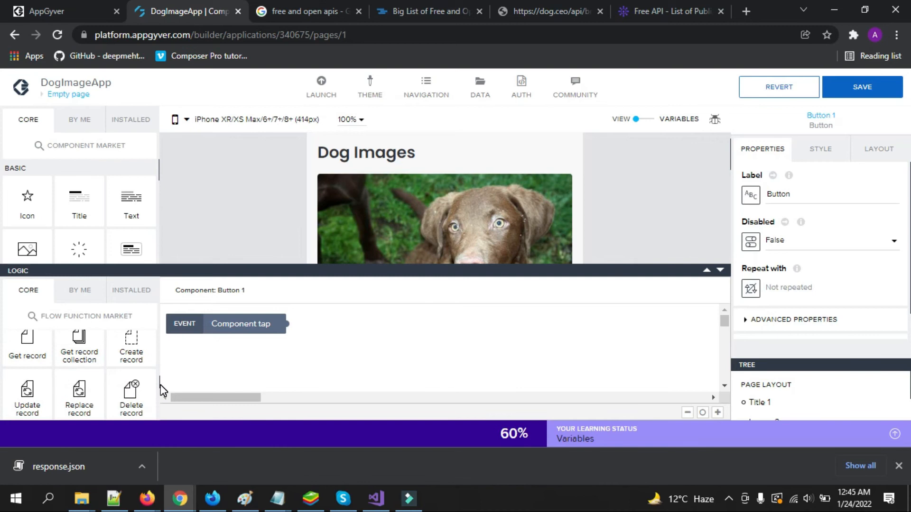
{"action": "left_click_drag", "start_coordinate": [26, 349], "coordinate": [369, 348]}
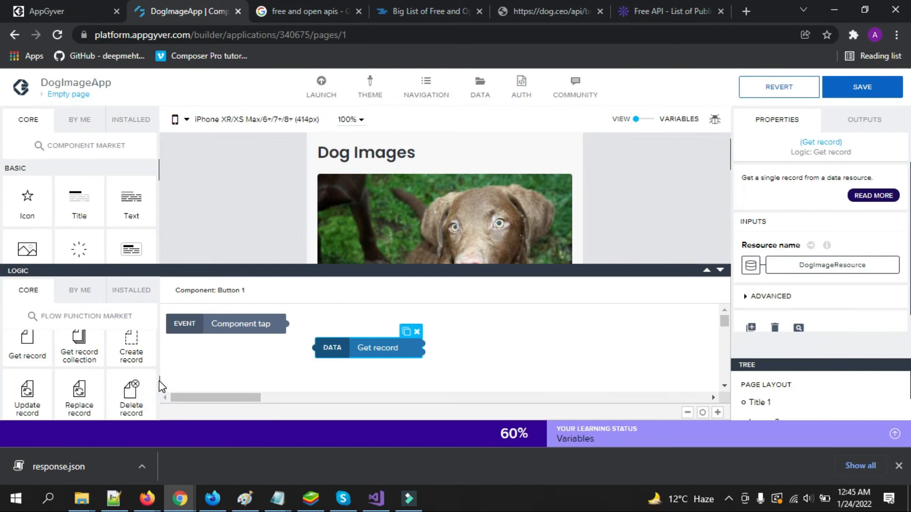
Add a Set data variable node to the button's logic, and chain Component tap to Get record to Set data variable.
{"action": "scroll", "coordinate": [159, 380], "scroll_direction": "down", "scroll_amount": 5}
{"action": "scroll", "coordinate": [161, 366], "scroll_direction": "up", "scroll_amount": 3}
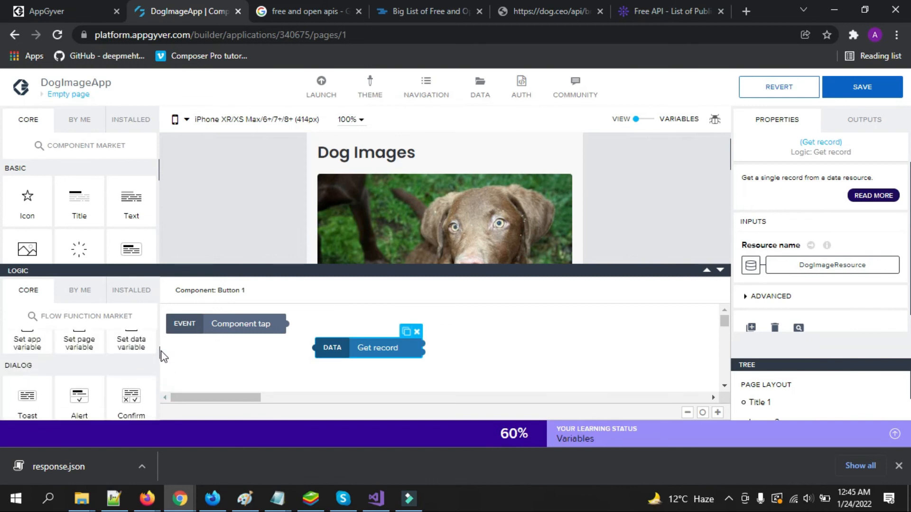
{"action": "scroll", "coordinate": [162, 357], "scroll_direction": "up", "scroll_amount": 1}
{"action": "left_click_drag", "start_coordinate": [127, 349], "coordinate": [543, 346]}
{"action": "left_click_drag", "start_coordinate": [285, 324], "coordinate": [312, 348]}
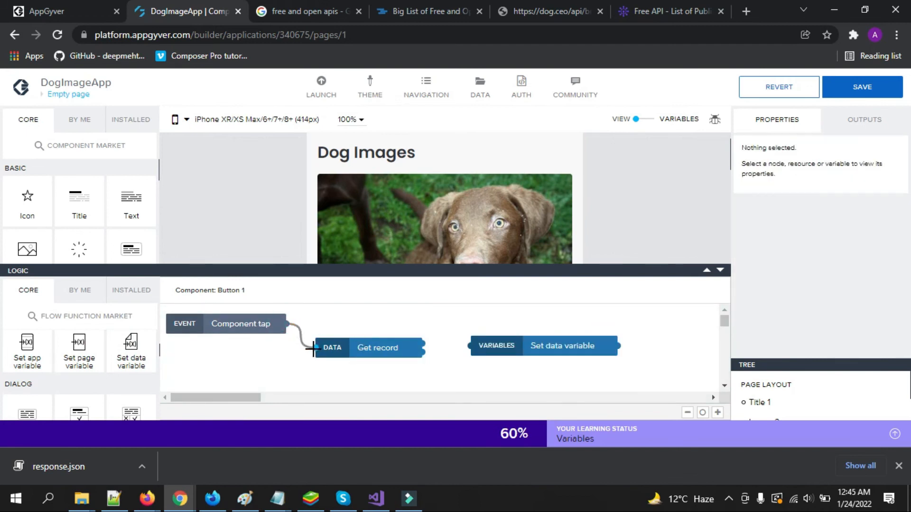
{"action": "left_click", "coordinate": [328, 348]}
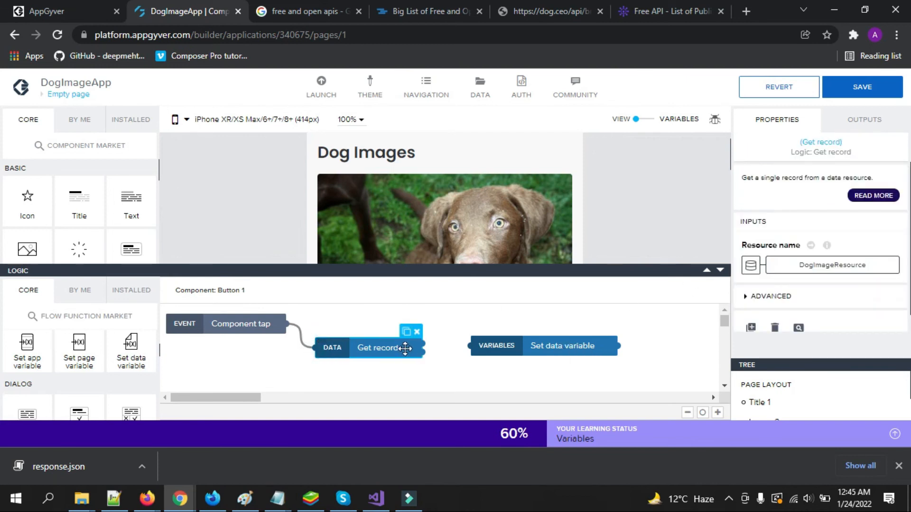
{"action": "left_click_drag", "start_coordinate": [424, 344], "coordinate": [470, 346]}
Bind the data input of the Set data variable node to the Record output value of the Get record node.
{"action": "left_click", "coordinate": [514, 347]}
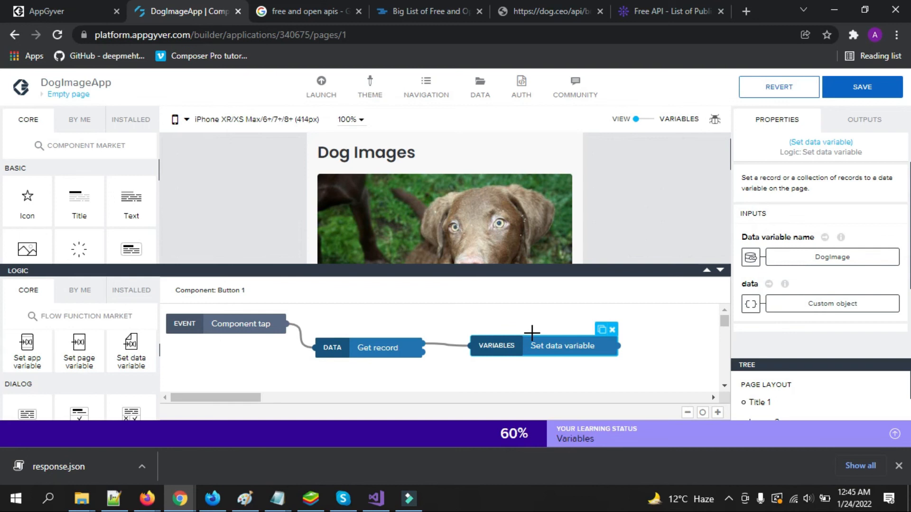
{"action": "left_click", "coordinate": [752, 304]}
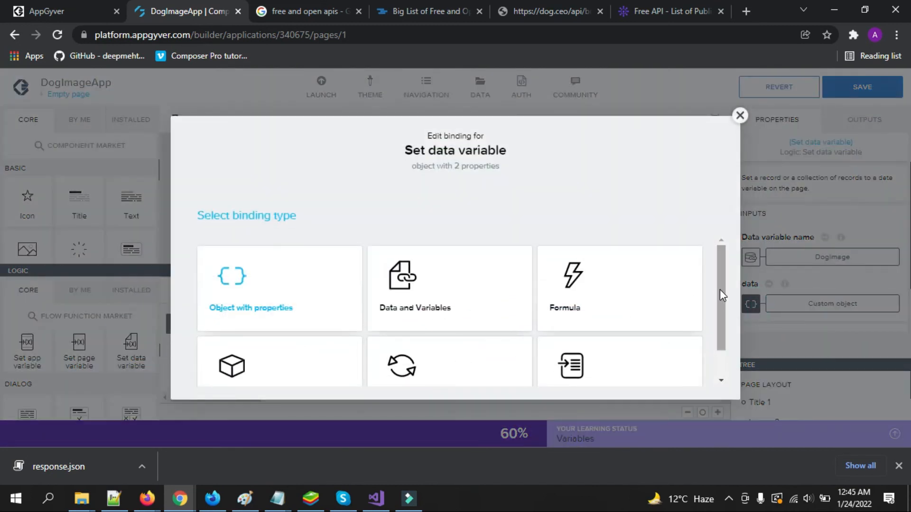
{"action": "left_click_drag", "start_coordinate": [719, 289], "coordinate": [723, 351]}
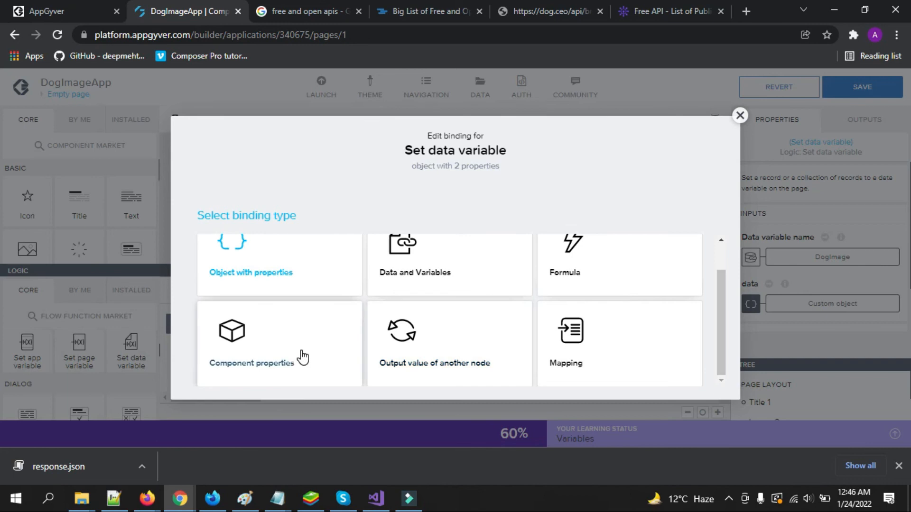
{"action": "left_click", "coordinate": [463, 340]}
{"action": "left_click", "coordinate": [463, 340]}
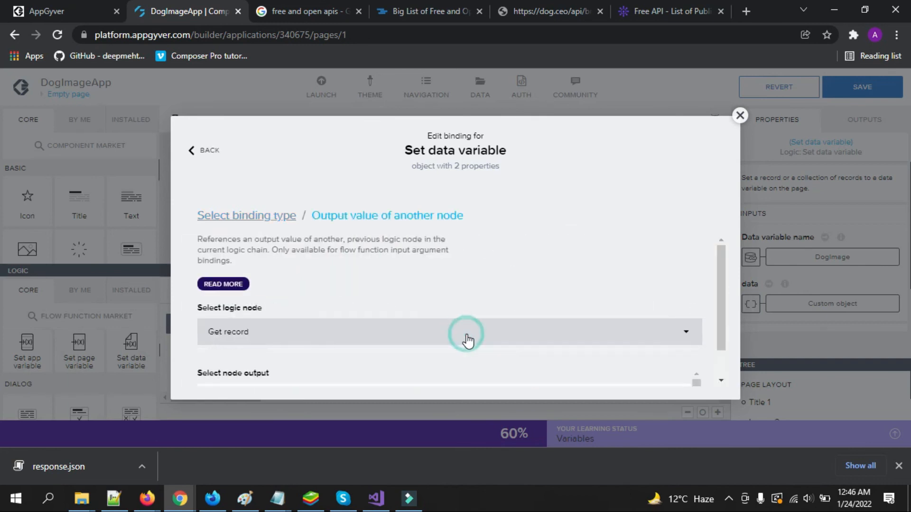
{"action": "scroll", "coordinate": [724, 313], "scroll_direction": "down", "scroll_amount": 1}
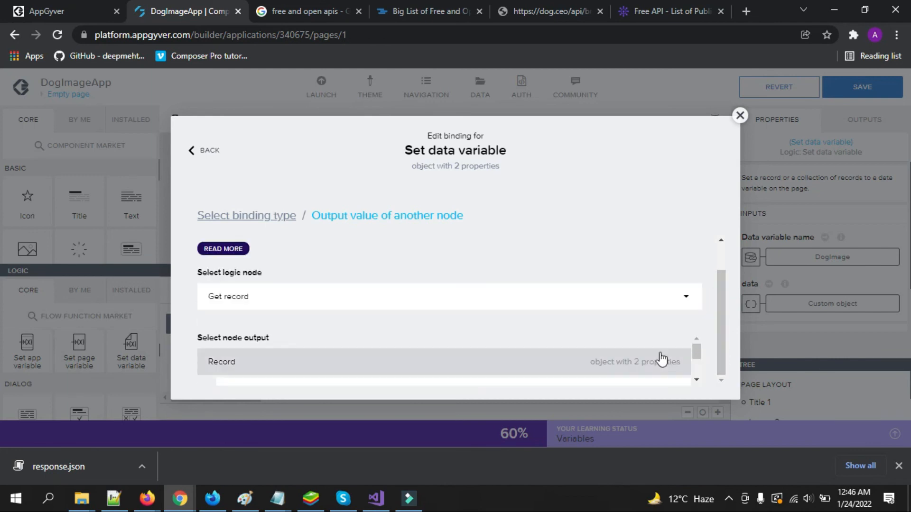
{"action": "left_click", "coordinate": [600, 300]}
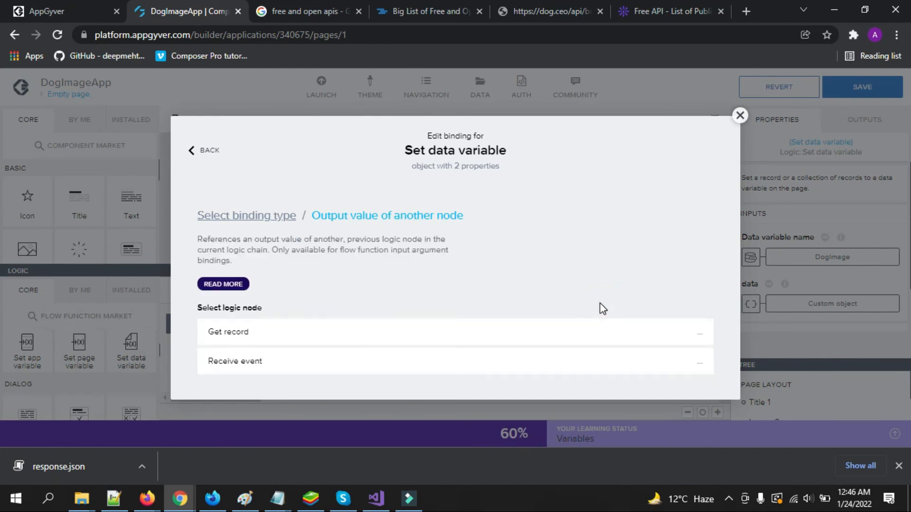
{"action": "left_click", "coordinate": [605, 336]}
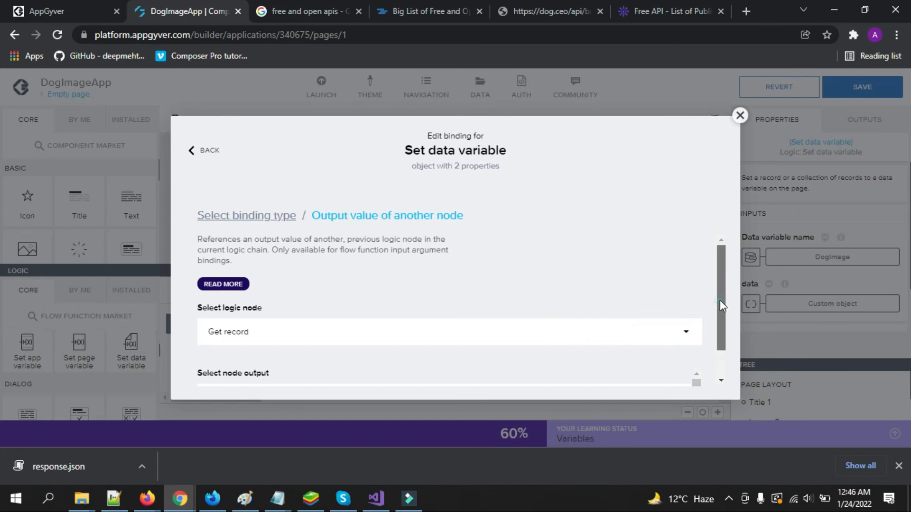
{"action": "scroll", "coordinate": [719, 300], "scroll_direction": "down", "scroll_amount": 1}
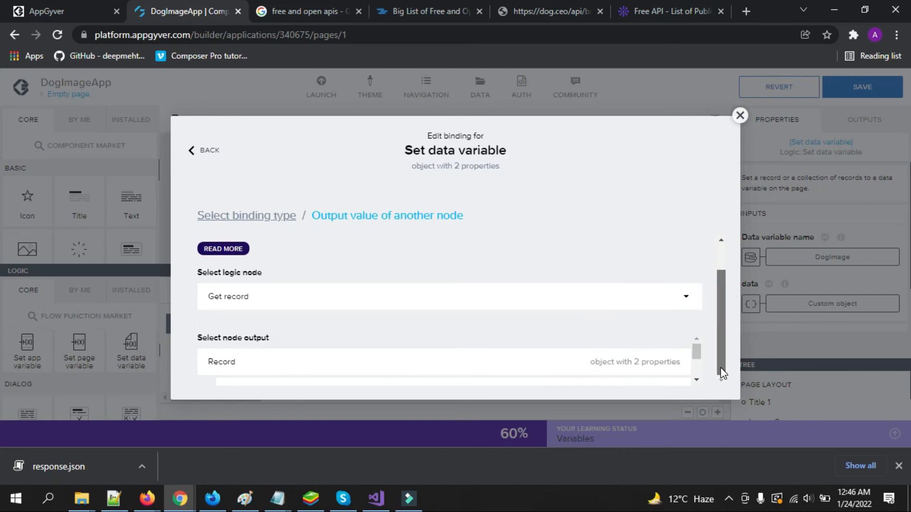
{"action": "left_click", "coordinate": [697, 378]}
{"action": "left_click", "coordinate": [696, 379]}
{"action": "left_click", "coordinate": [696, 338]}
{"action": "left_click", "coordinate": [468, 359]}
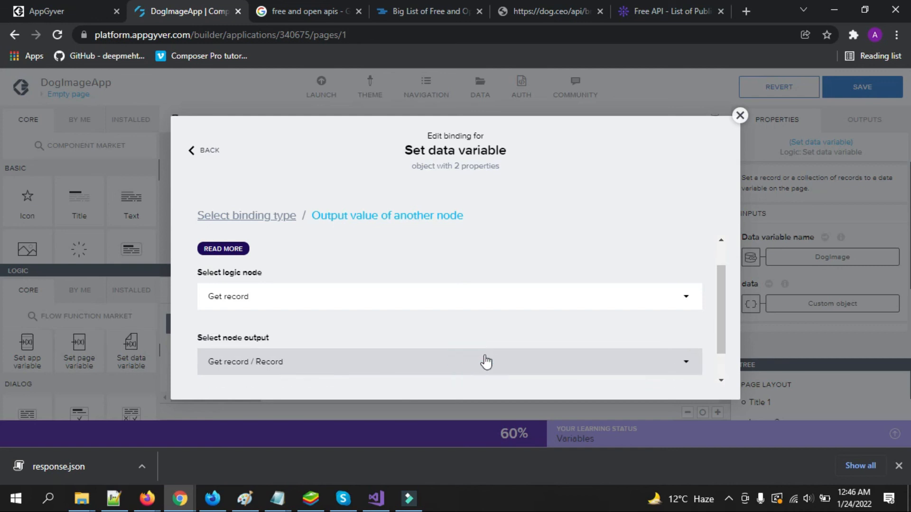
{"action": "scroll", "coordinate": [721, 301], "scroll_direction": "down", "scroll_amount": 1}
{"action": "left_click", "coordinate": [681, 376]}
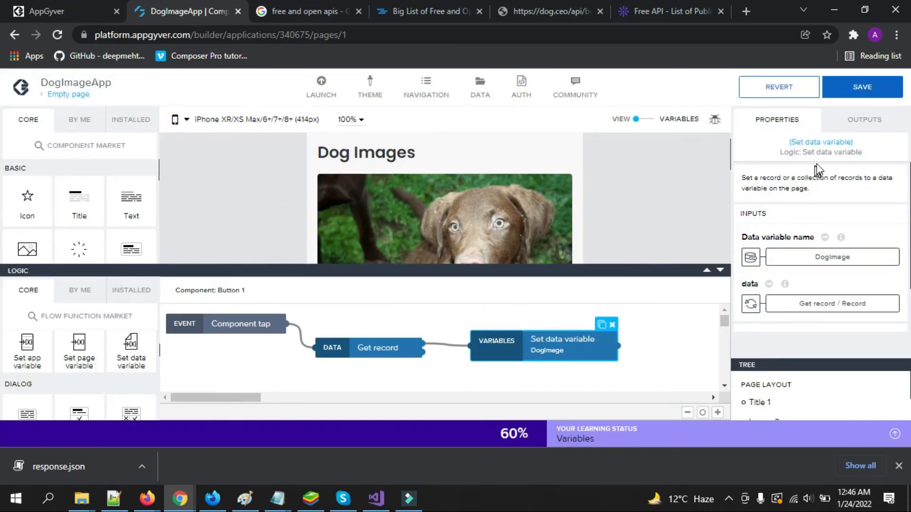
Save the application, test the button in the DogImageApp preview in BlueStacks, and return to the page editor with the logic canvas closed.
{"action": "left_click", "coordinate": [880, 87]}
{"action": "left_click", "coordinate": [306, 501]}
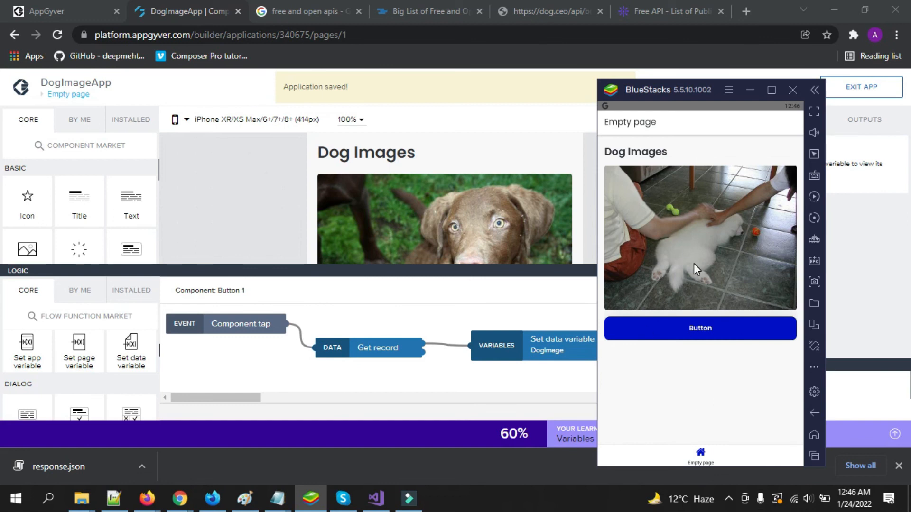
{"action": "left_click", "coordinate": [669, 338]}
{"action": "left_click", "coordinate": [669, 377]}
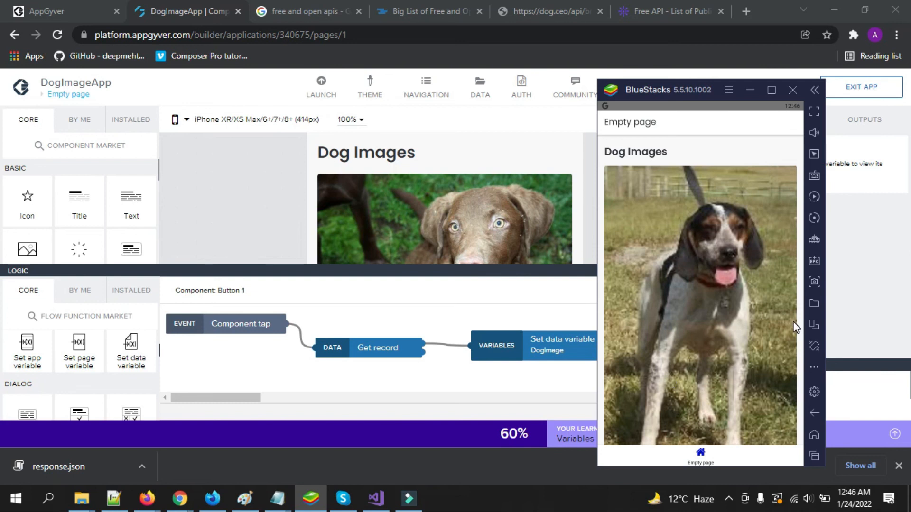
{"action": "left_click", "coordinate": [815, 409]}
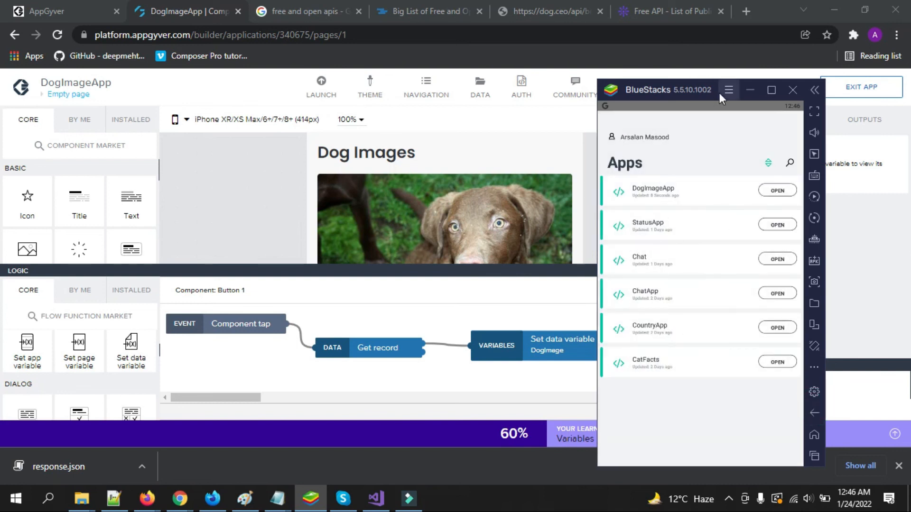
{"action": "left_click", "coordinate": [749, 90]}
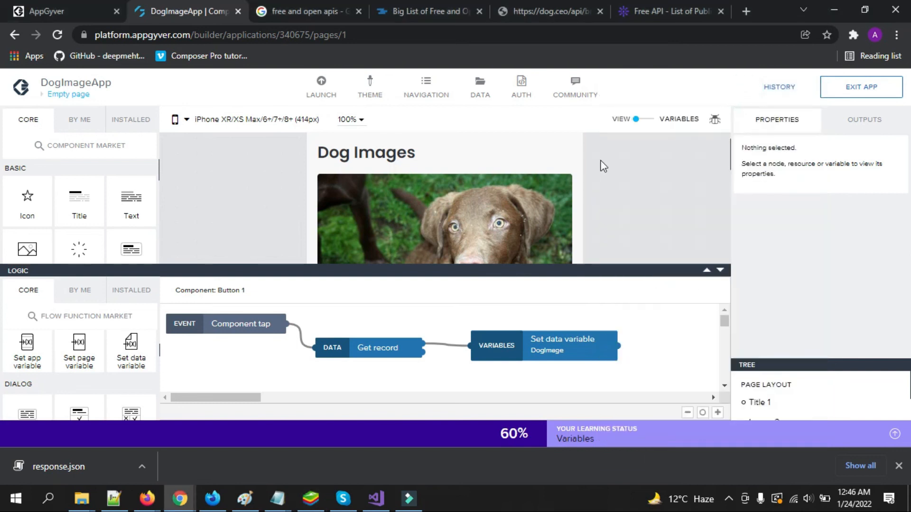
{"action": "left_click", "coordinate": [720, 272]}
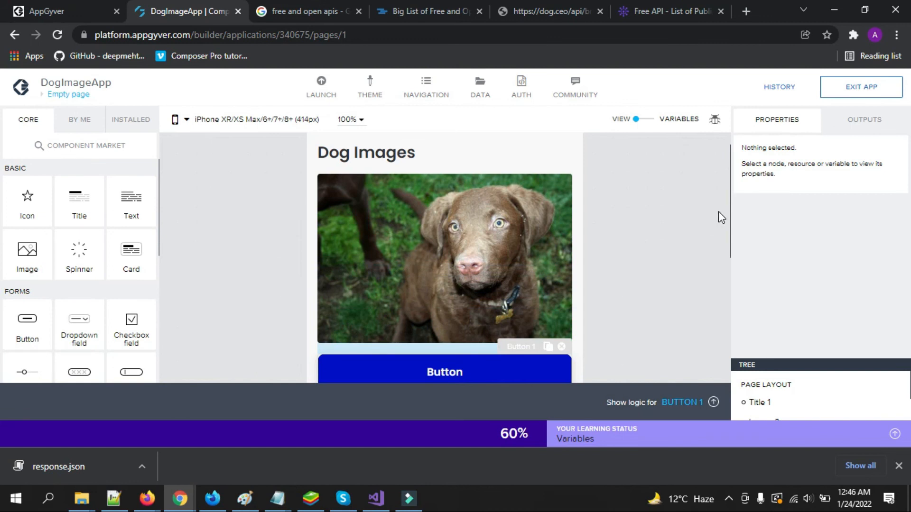